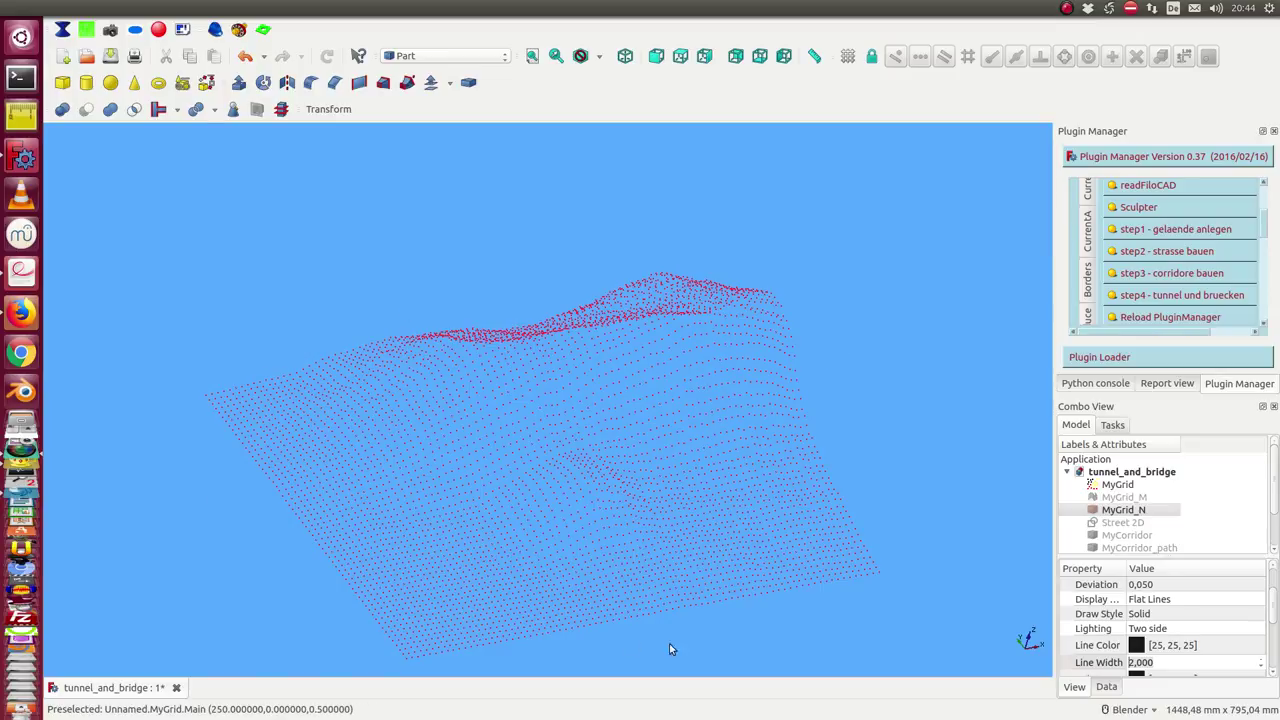
Show the translucent MyGrid_M surface and hide the MyGrid point grid and green MyGrid_N mesh.
middle_click_drag(523, 634, 514, 594)
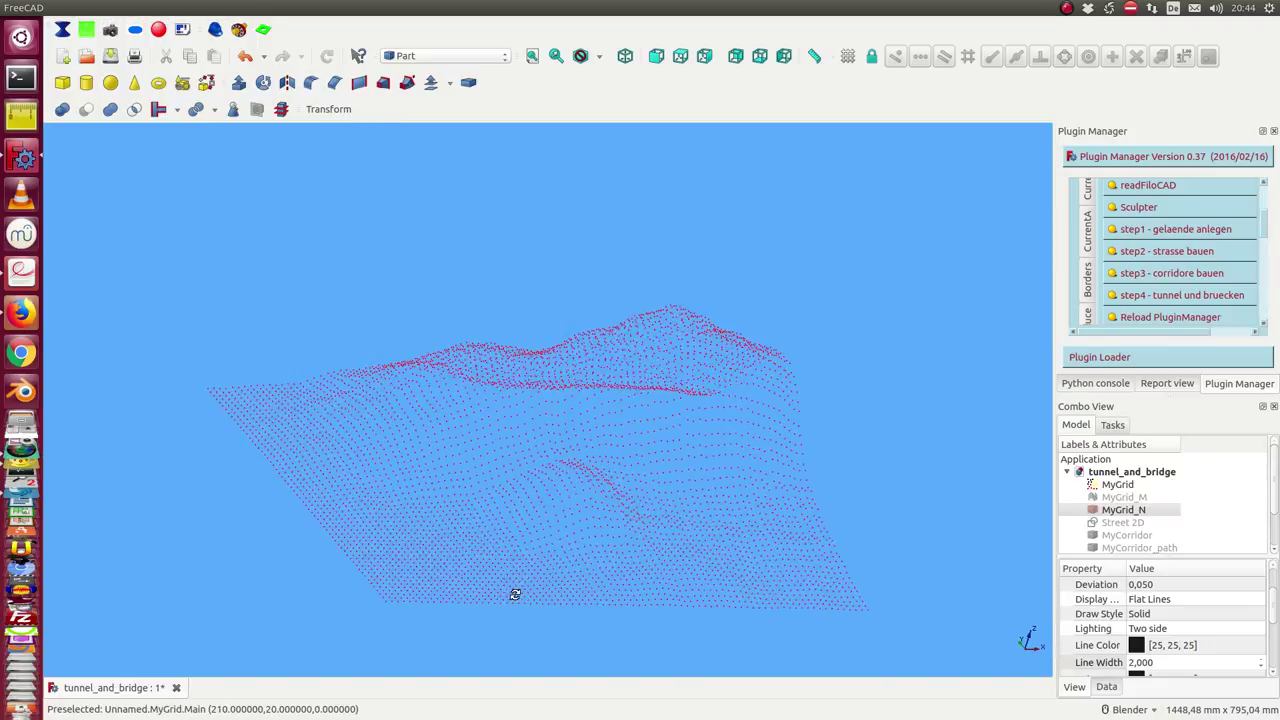
left_click(1125, 497)
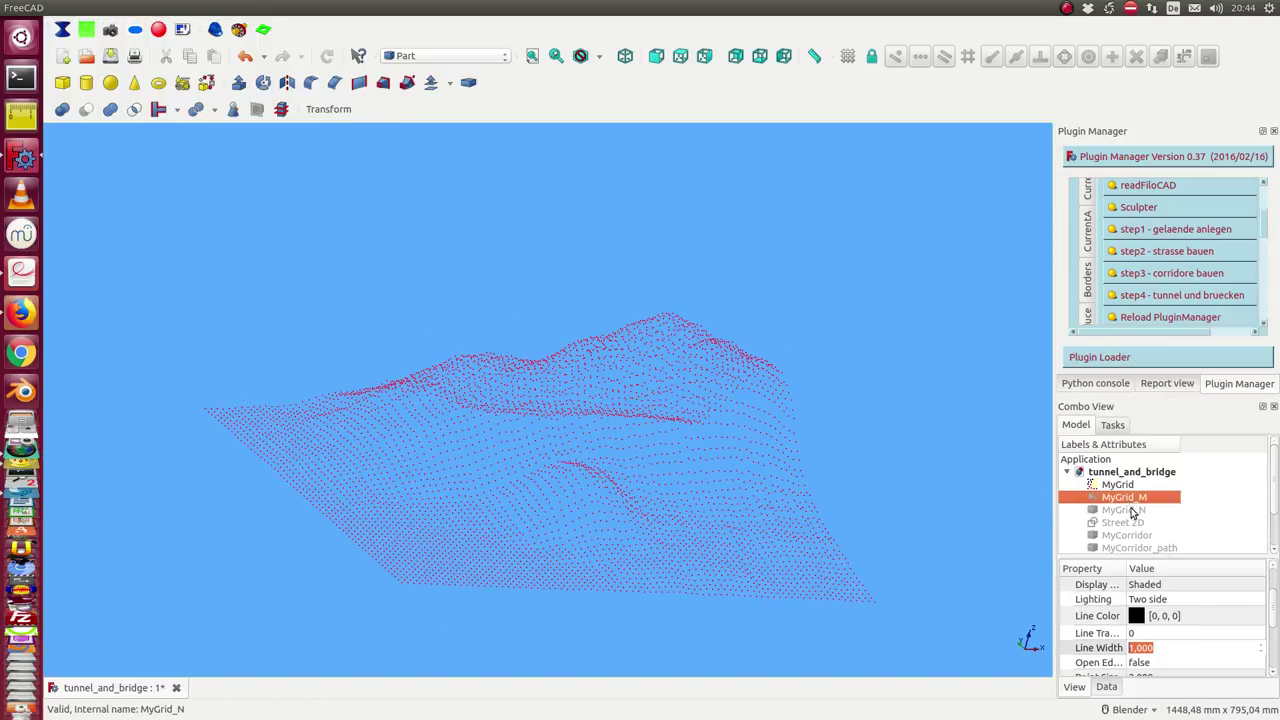
key("space")
left_click(1128, 512)
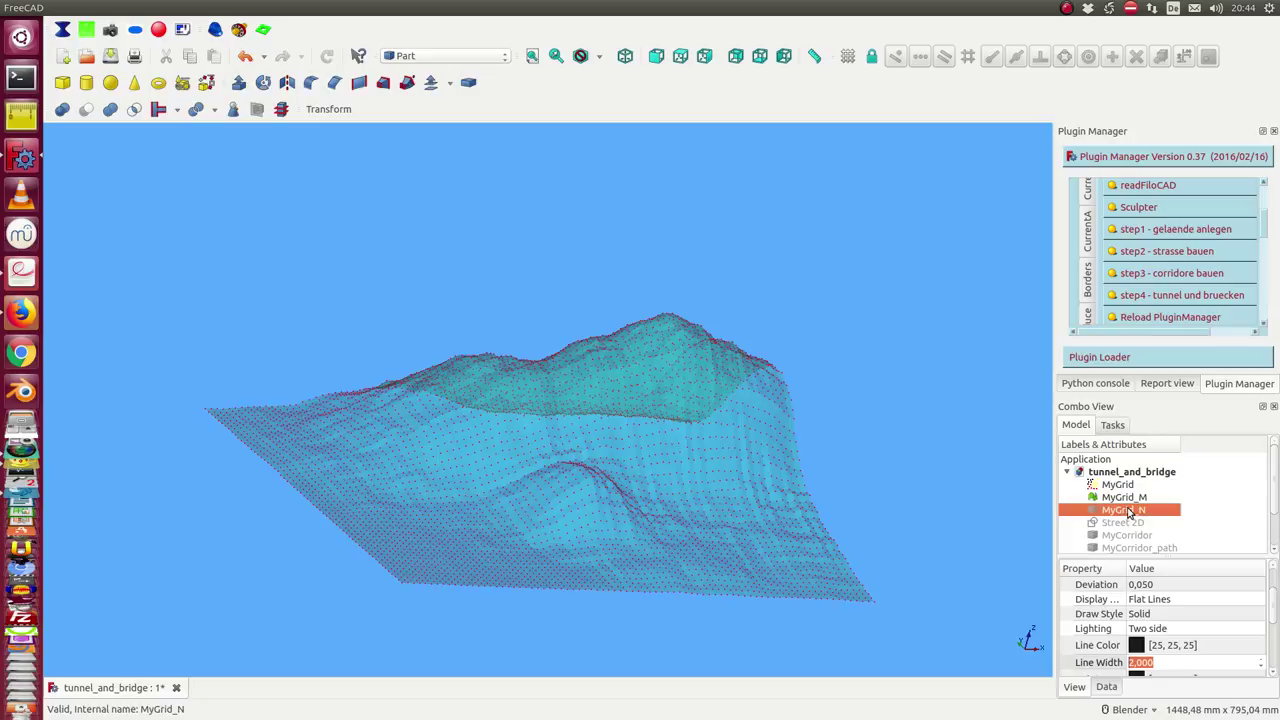
key("space")
mouse_move(690, 420)
middle_mouse_down()
mouse_move(728, 386)
mouse_move(985, 443)
middle_mouse_up()
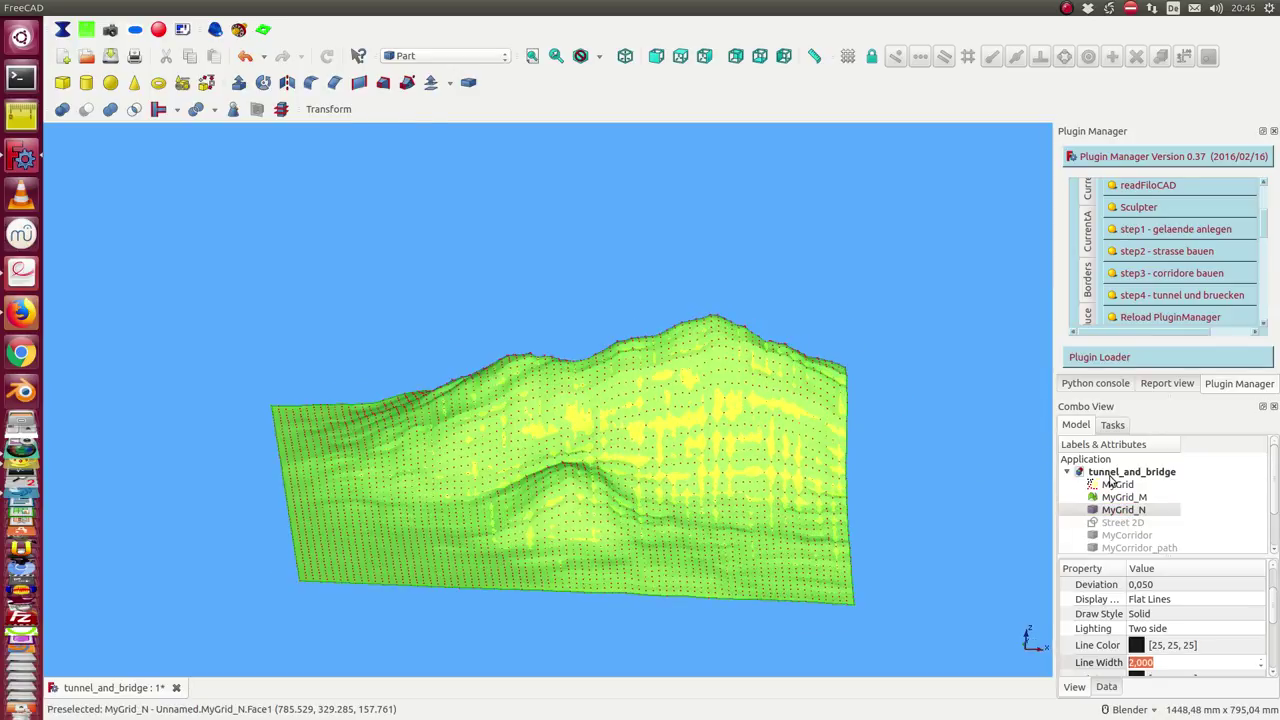
key("space")
left_click(1113, 484)
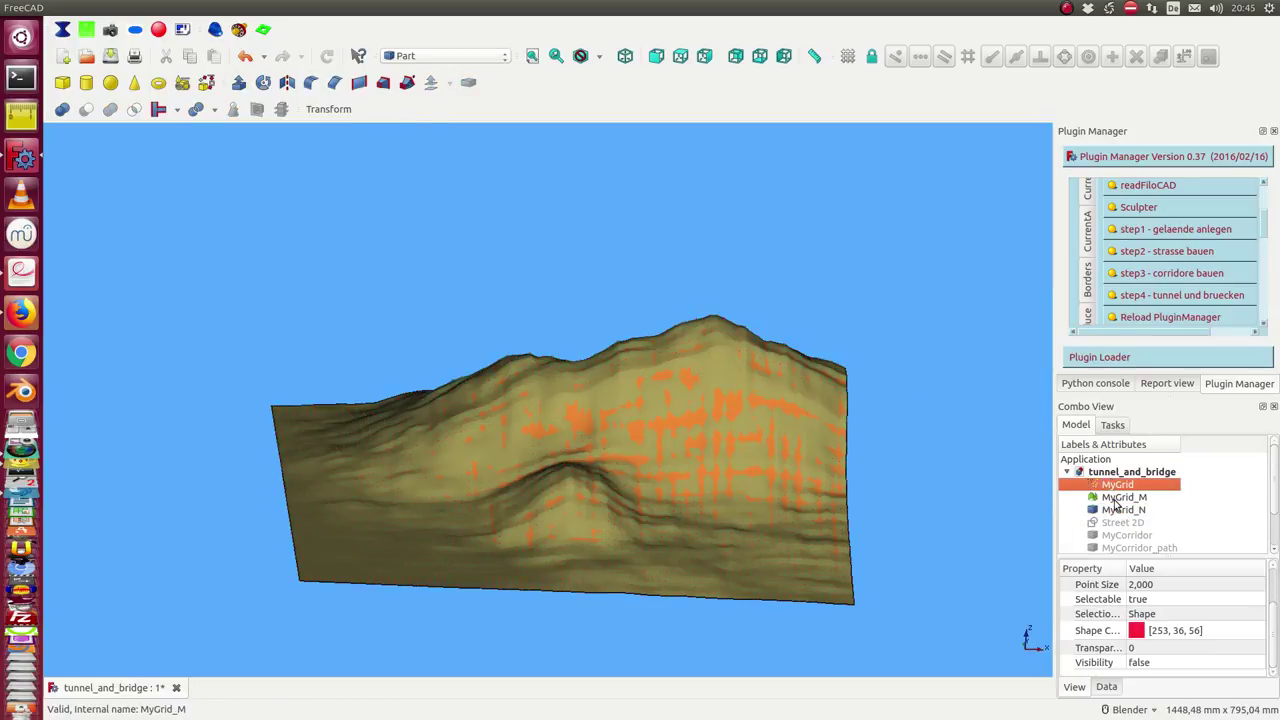
left_click(1112, 509)
From the top view, display the black MyGrid_N_cs contour lines and the Street 2D curve.
left_click(983, 403)
key("2")
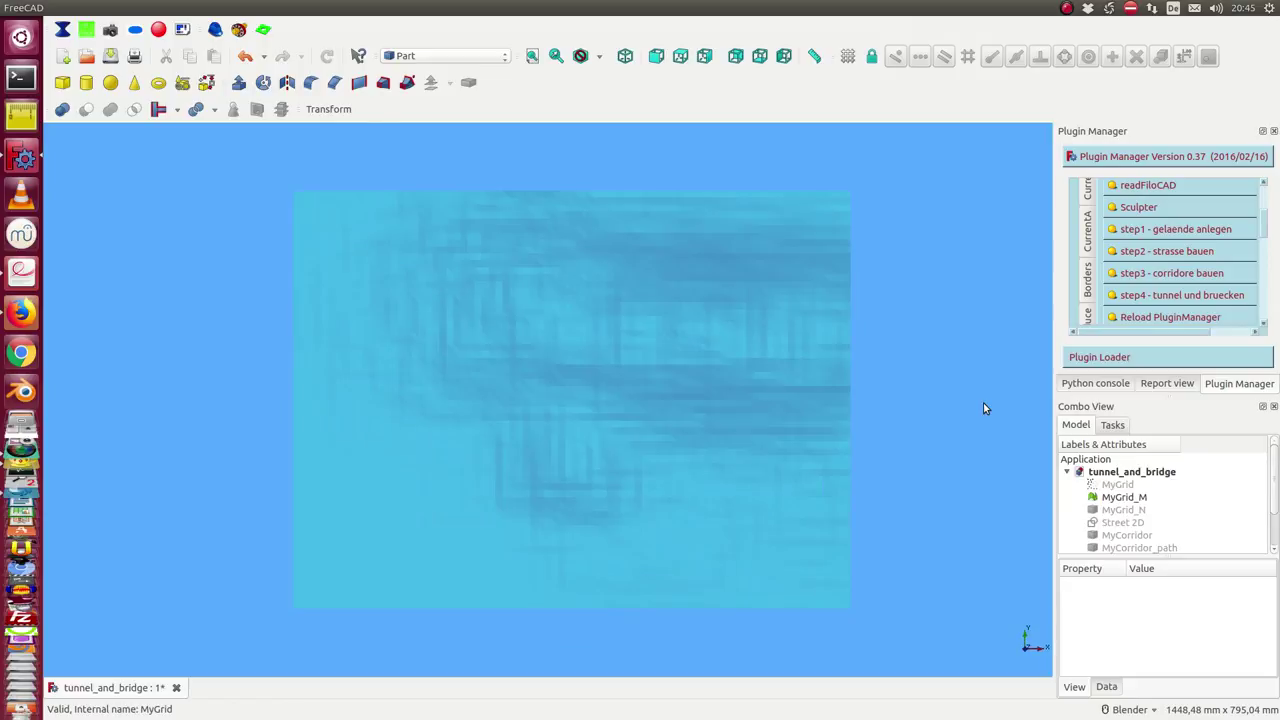
scroll(1190, 517, "down", 1)
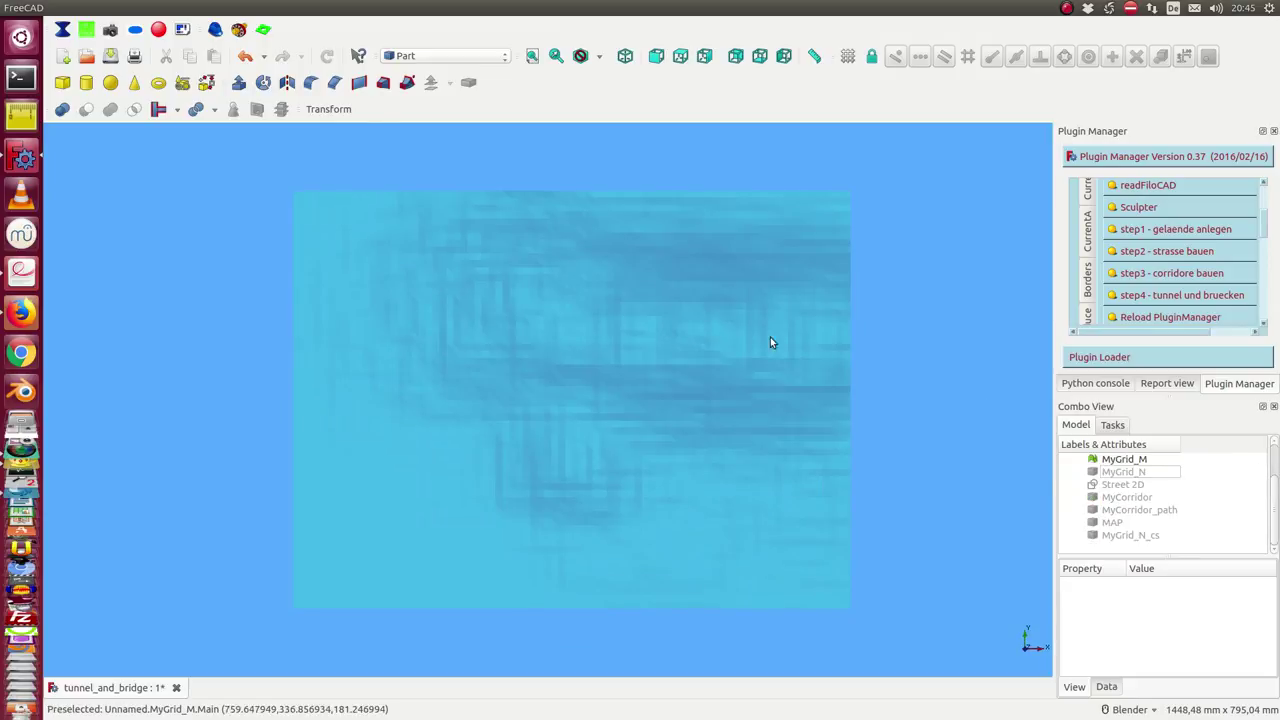
left_click(1124, 537)
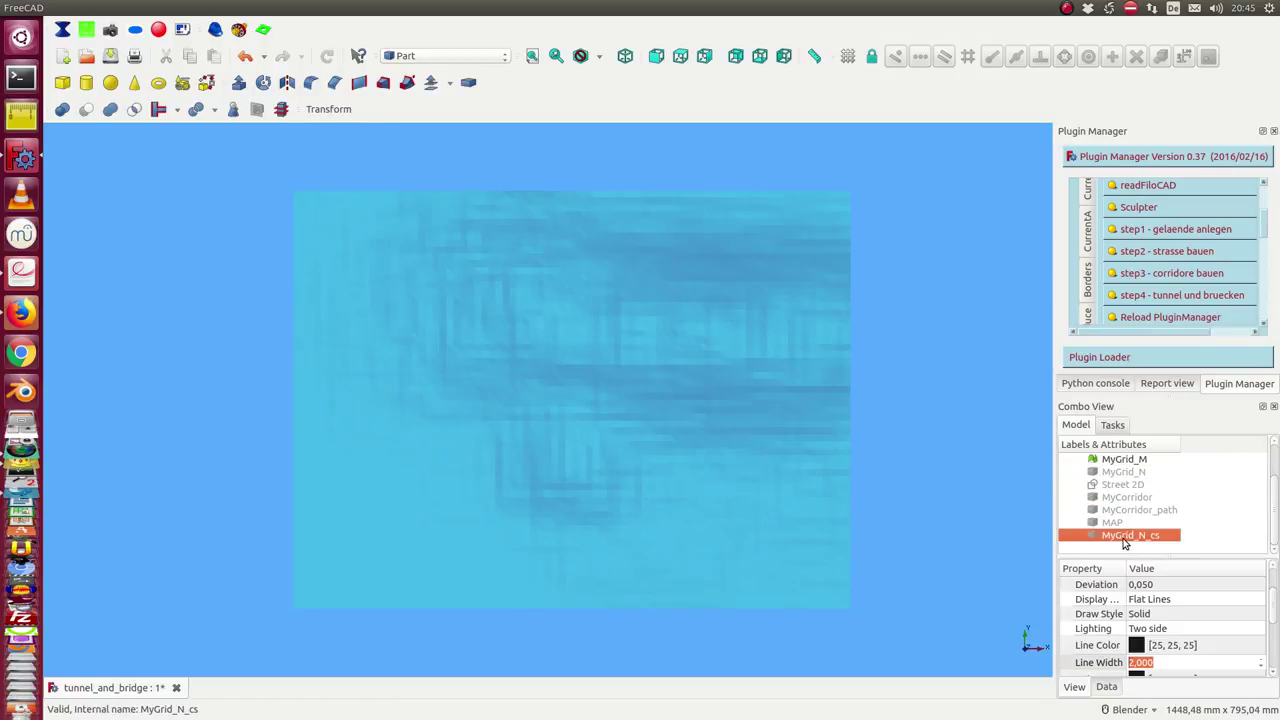
key("space")
left_click(900, 410)
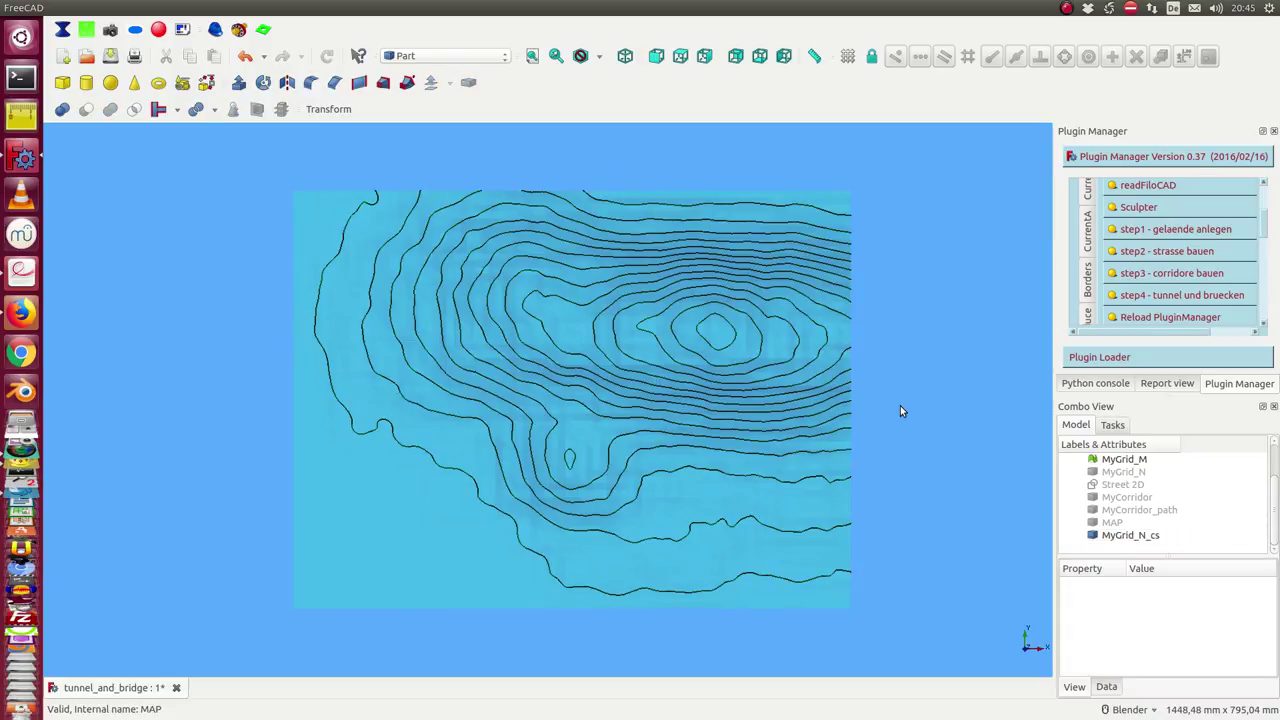
middle_click_drag(573, 673, 575, 668)
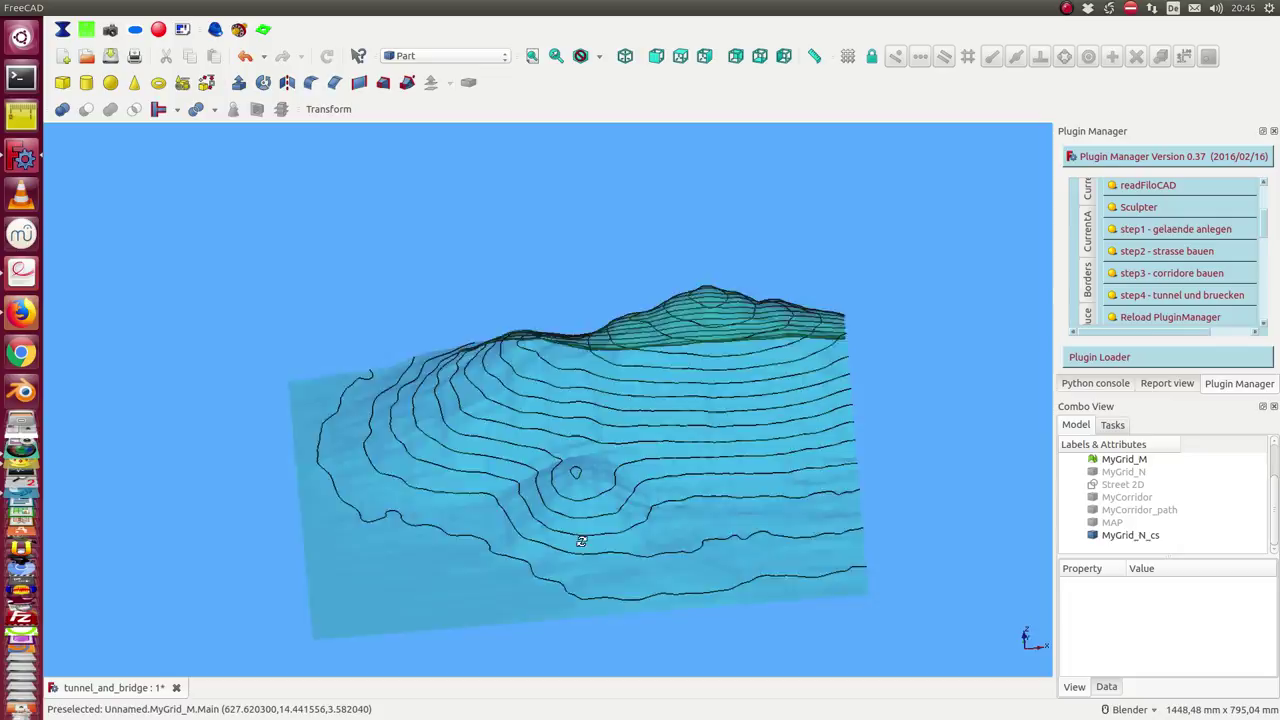
left_click(1145, 484)
key("space")
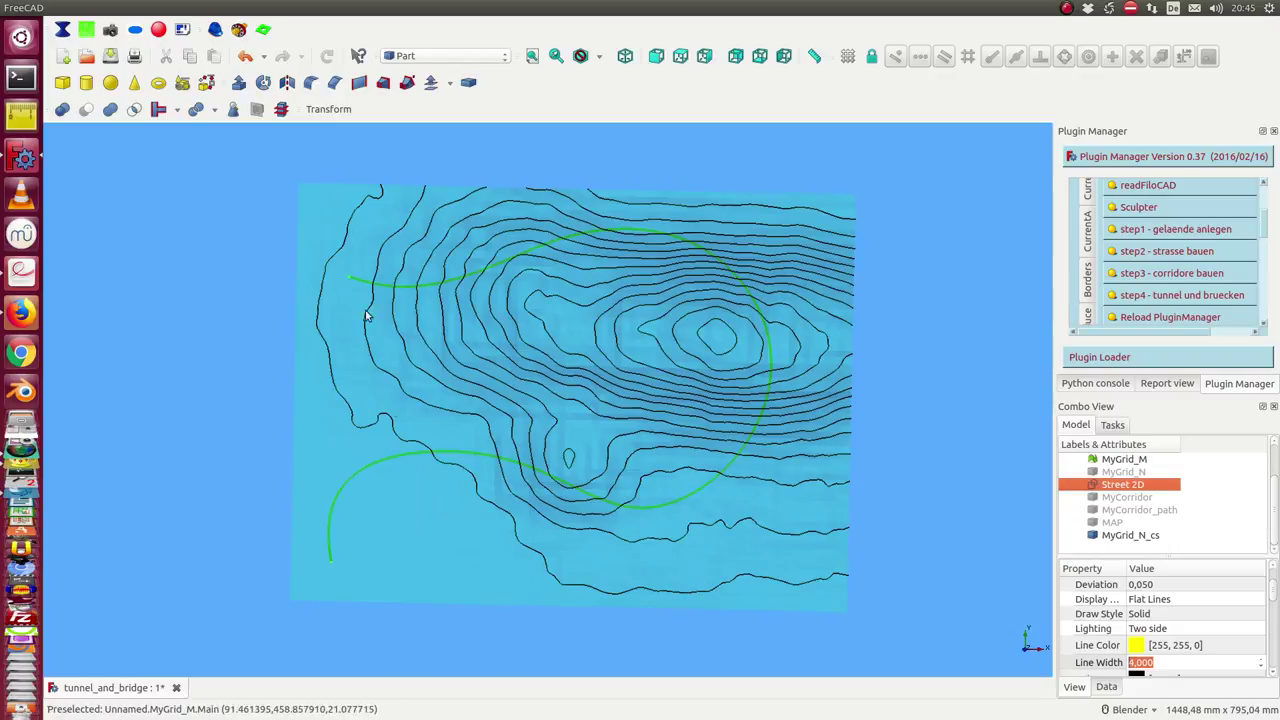
left_click(208, 433)
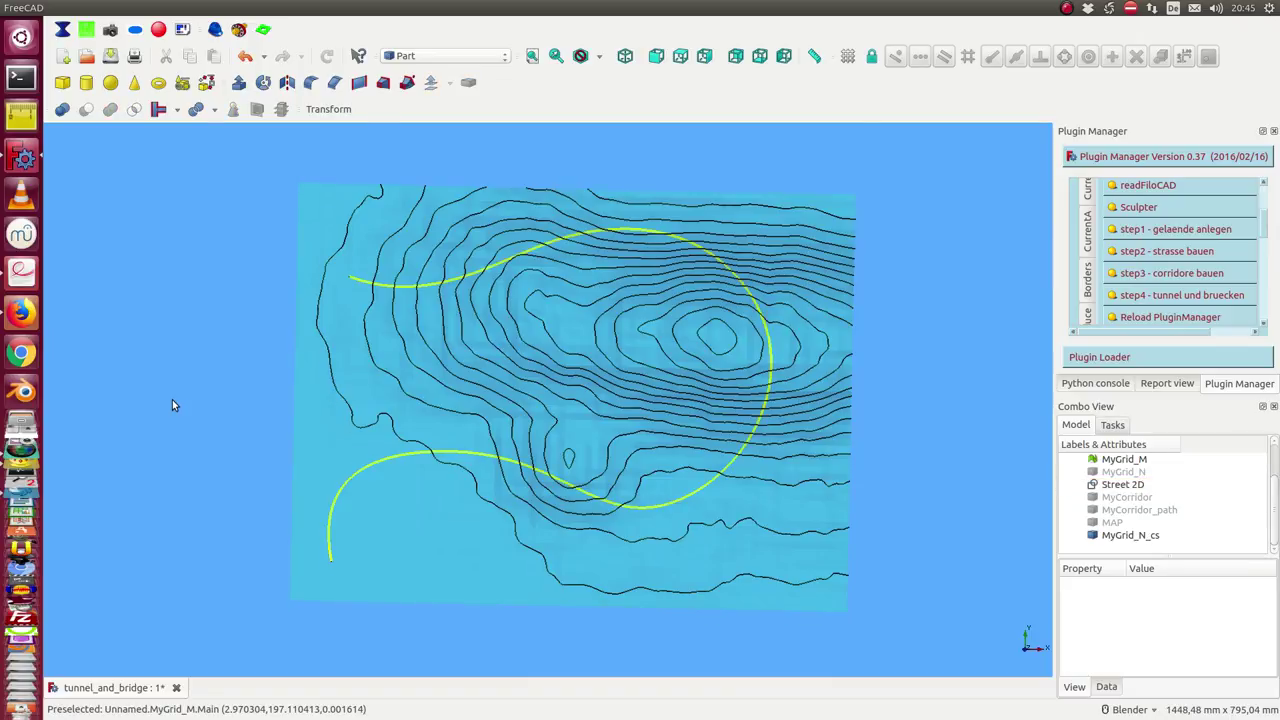
key("1")
key("2")
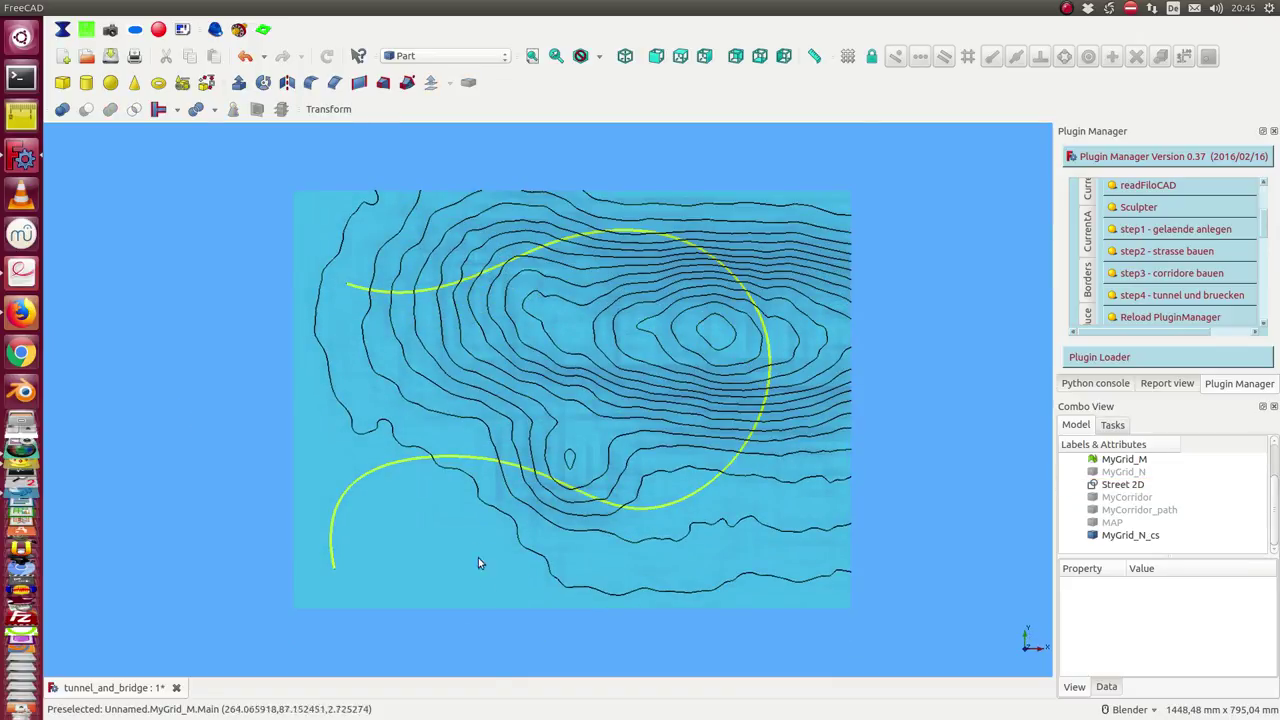
middle_click_drag(538, 659, 543, 517)
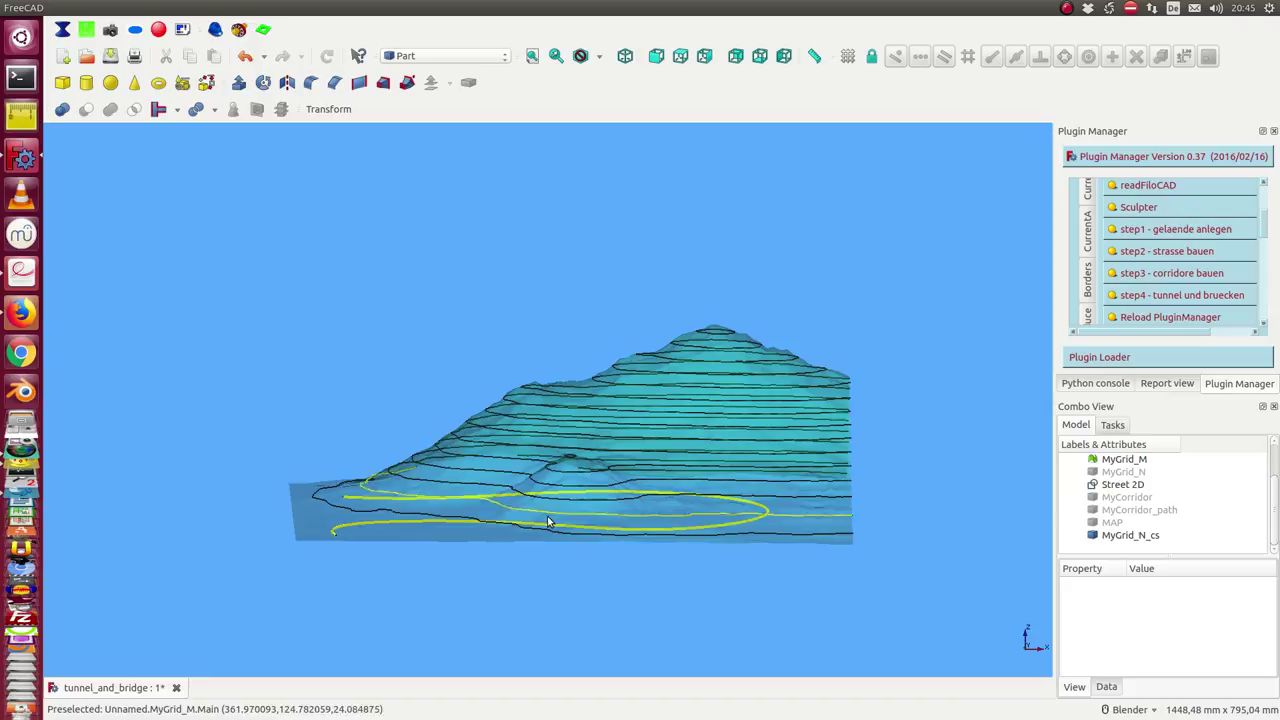
middle_click_drag(639, 250, 690, 600)
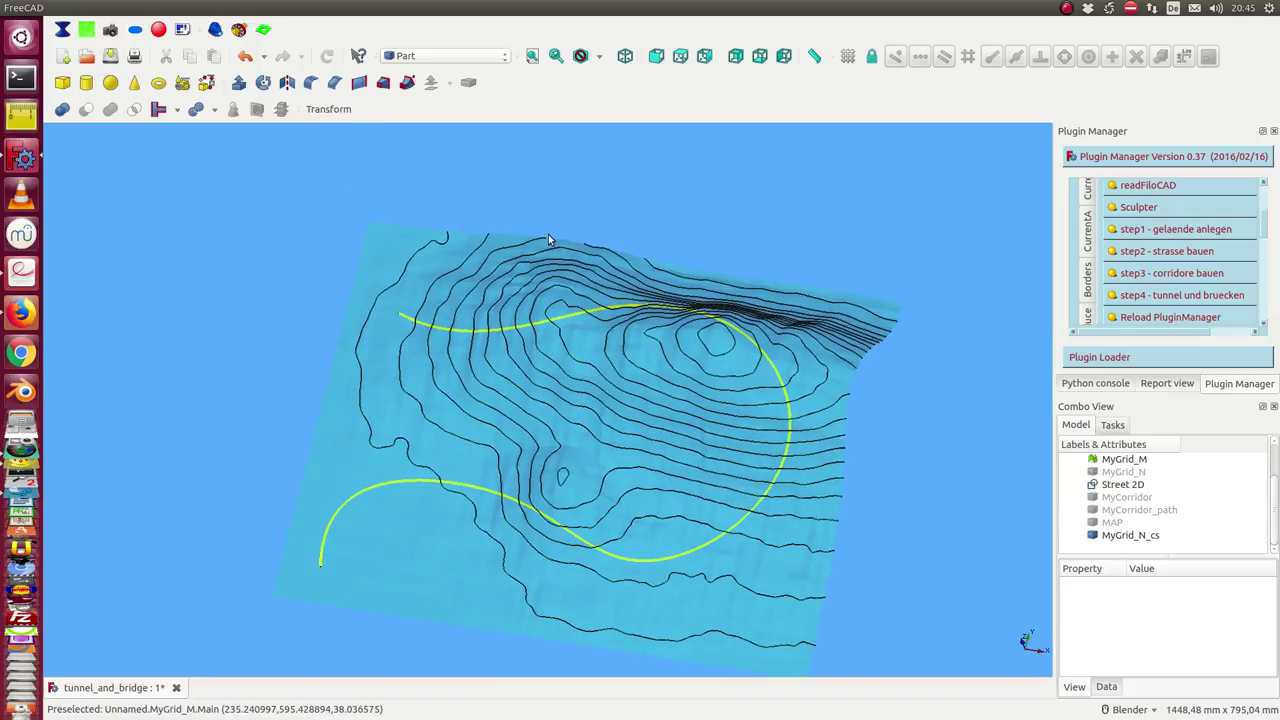
middle_click_drag(591, 678, 600, 590)
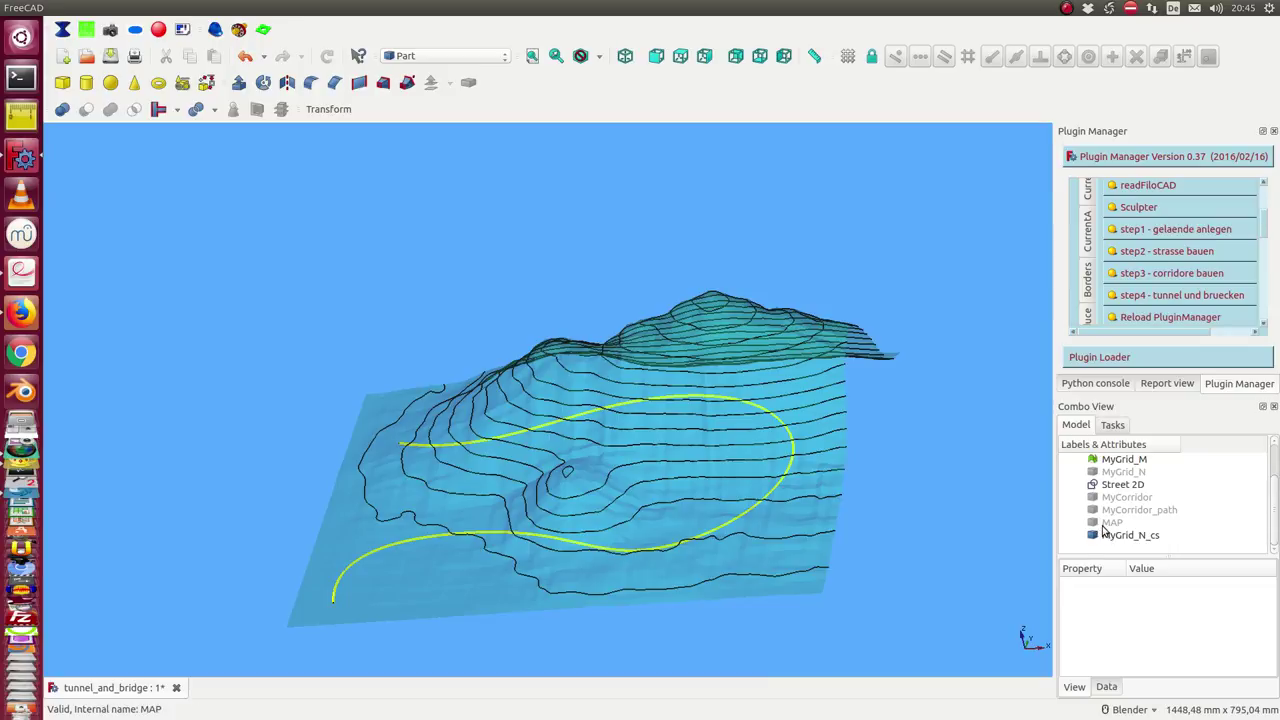
Make the green MyCorridor surface and its MyCorridor_path edges visible.
left_click(1124, 499)
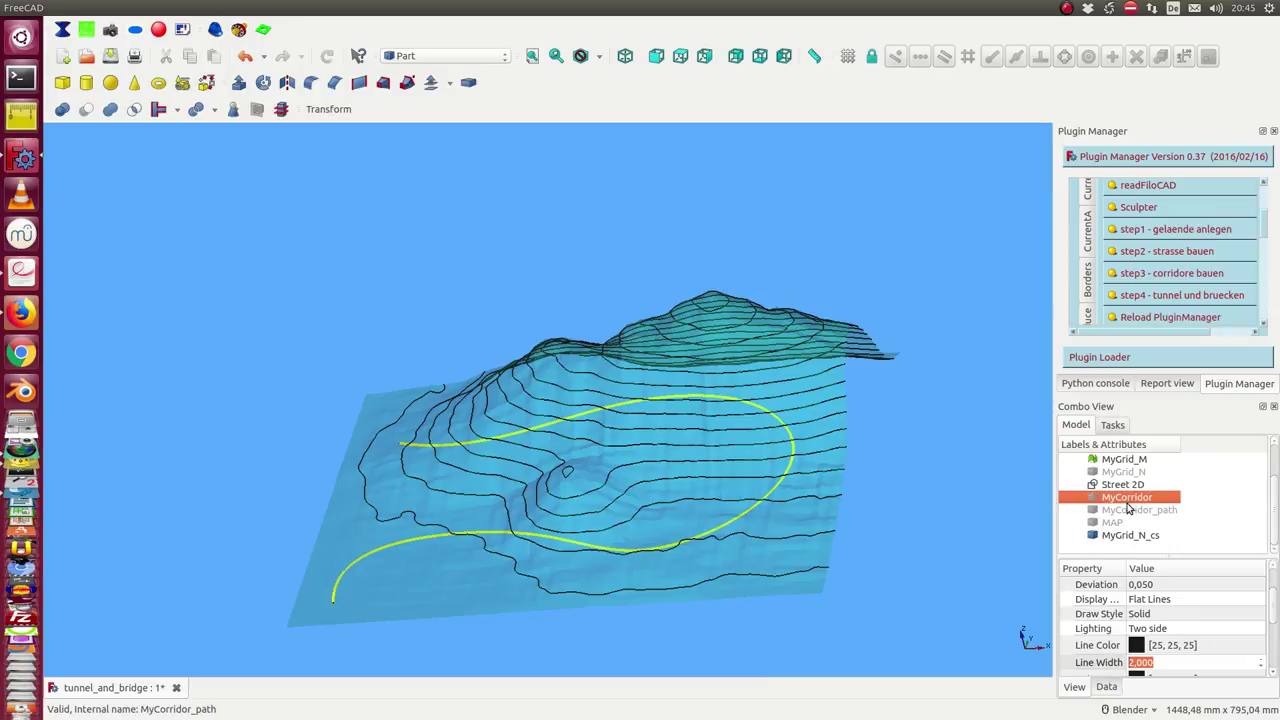
key("space")
mouse_move(390, 219)
middle_mouse_down()
mouse_move(661, 250)
mouse_move(581, 320)
middle_mouse_up()
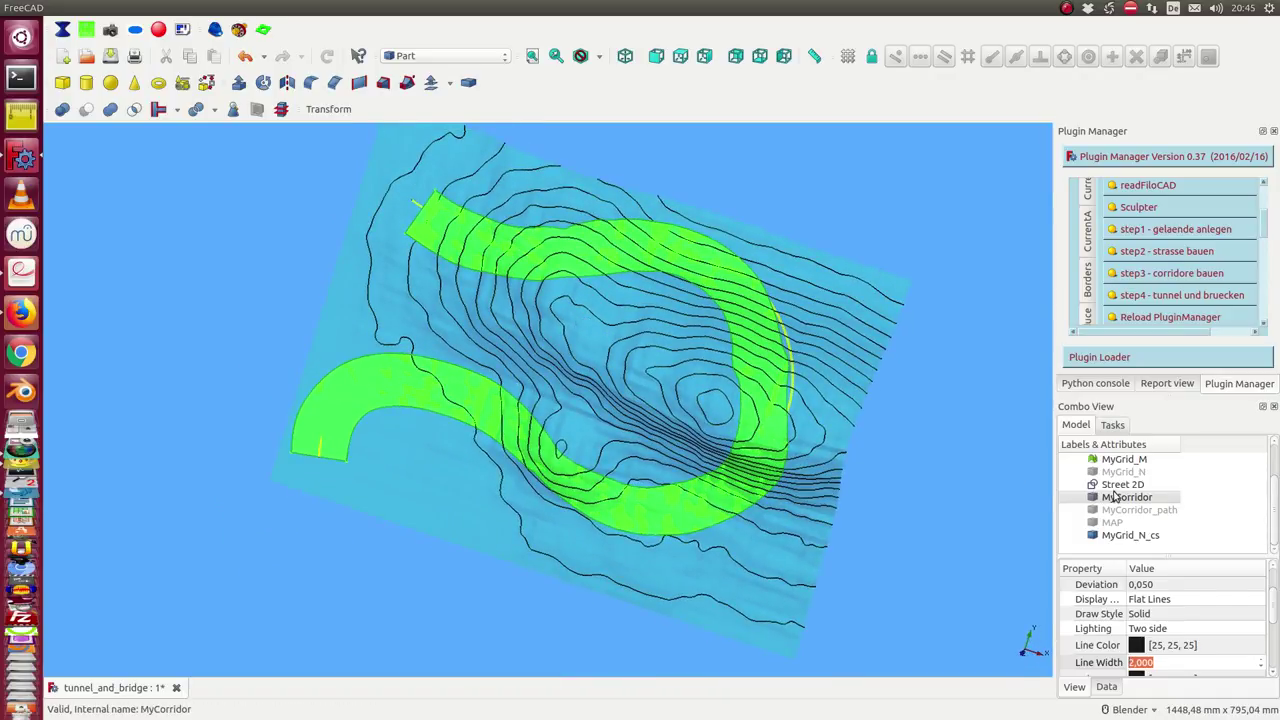
left_click(1139, 510)
key("space")
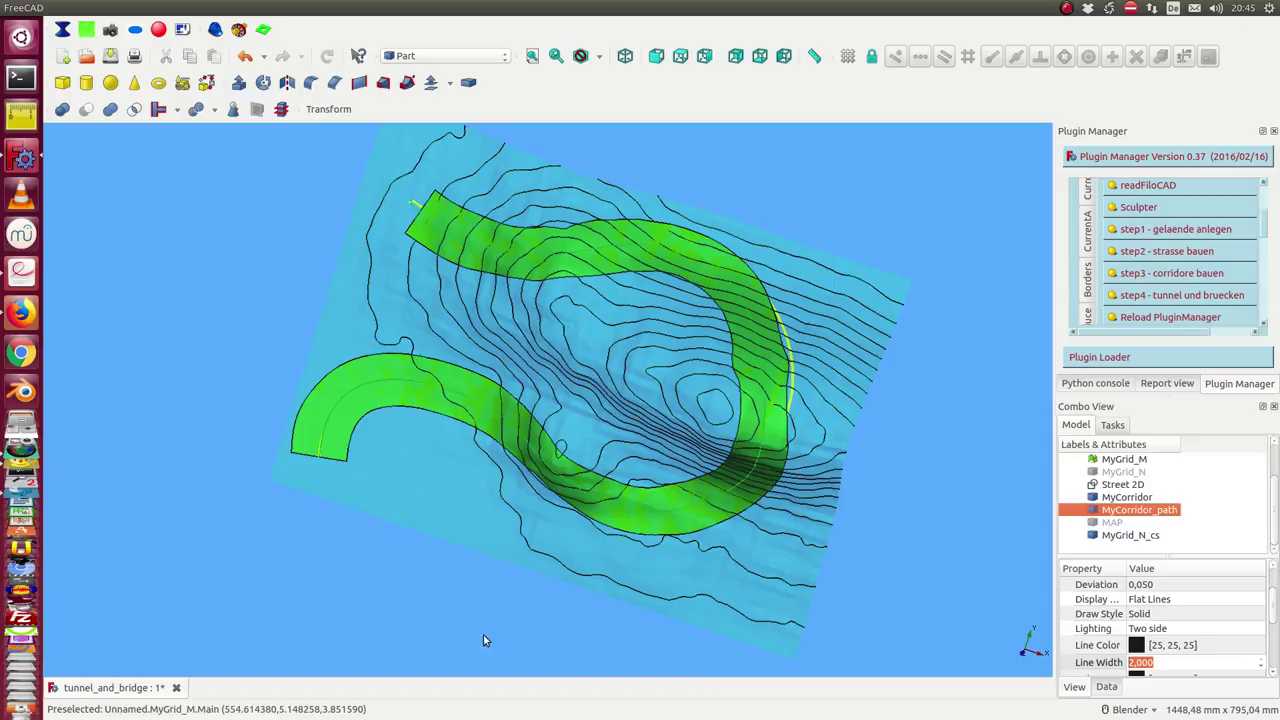
Orbit around the corridor from low and top-down angles, then hide the MyCorridor_path edges.
middle_click_drag(483, 634, 505, 591)
left_click(985, 504)
mouse_move(985, 504)
middle_mouse_down()
mouse_move(914, 447)
mouse_move(952, 455)
mouse_move(957, 443)
mouse_move(857, 464)
mouse_move(726, 437)
mouse_move(831, 443)
middle_mouse_up()
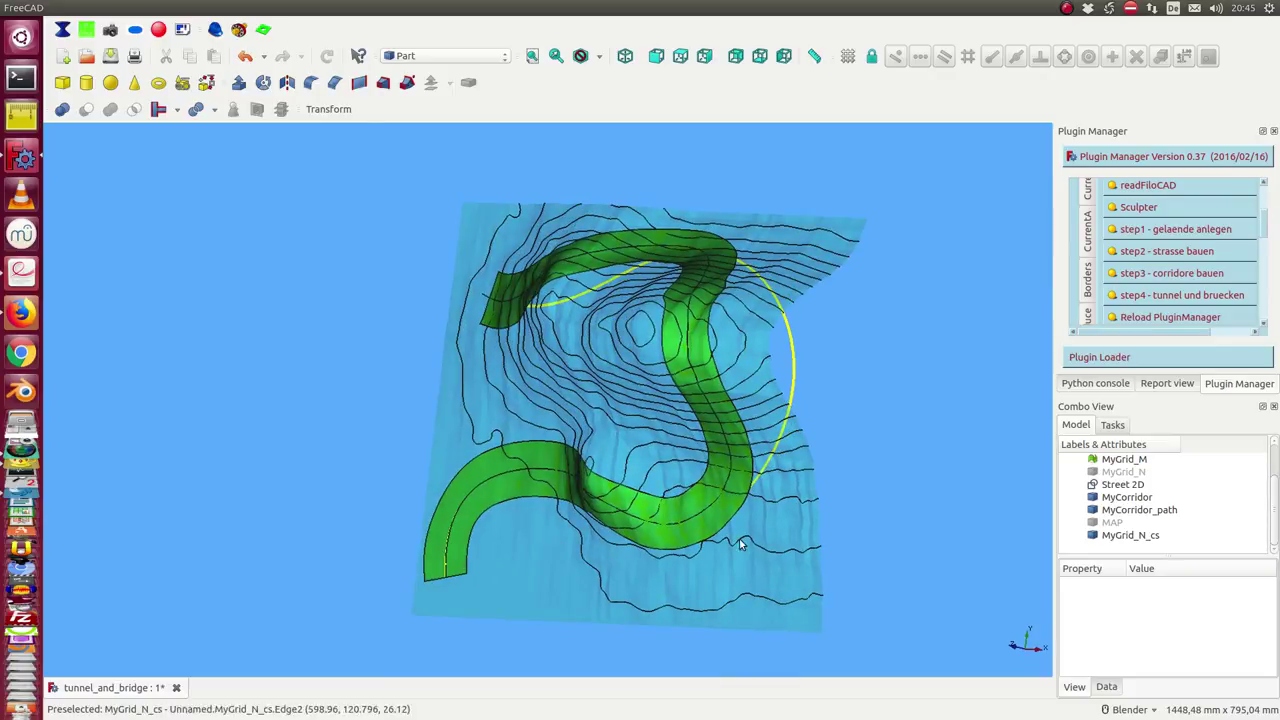
mouse_move(389, 656)
middle_mouse_down()
mouse_move(371, 500)
mouse_move(331, 566)
middle_mouse_up()
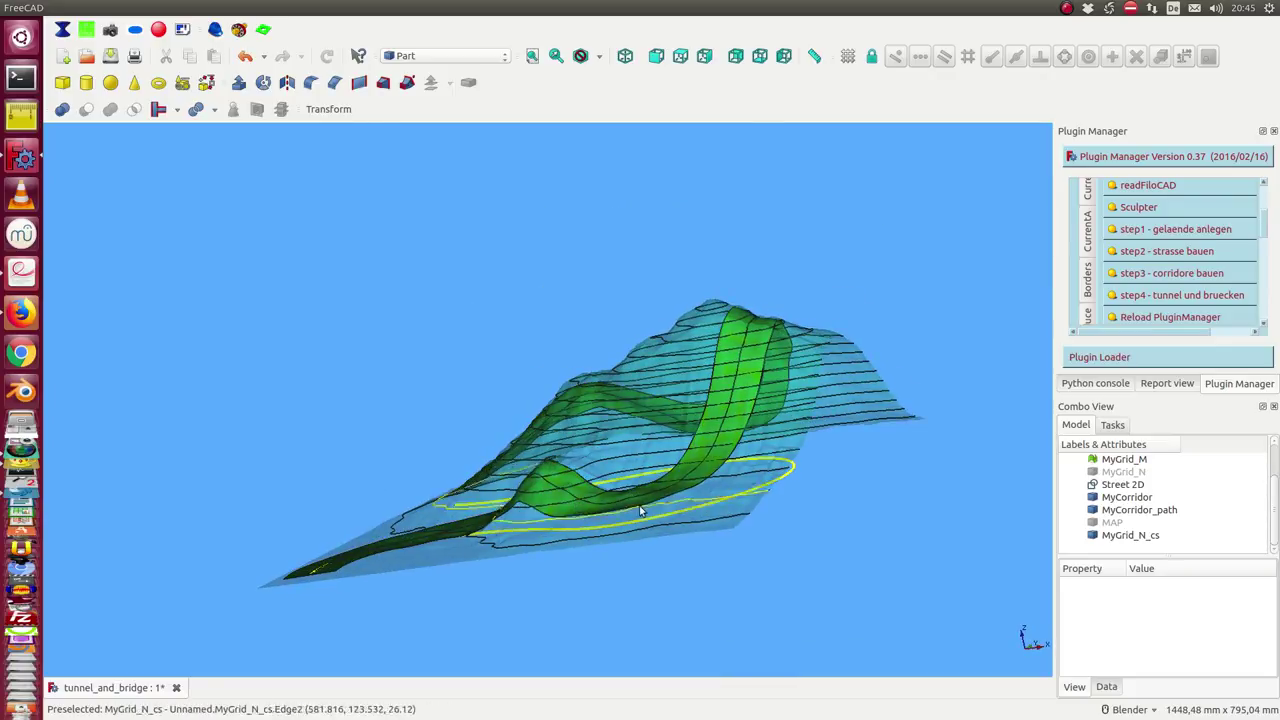
mouse_move(749, 271)
middle_mouse_down()
mouse_move(743, 343)
mouse_move(799, 367)
mouse_move(695, 421)
middle_mouse_up()
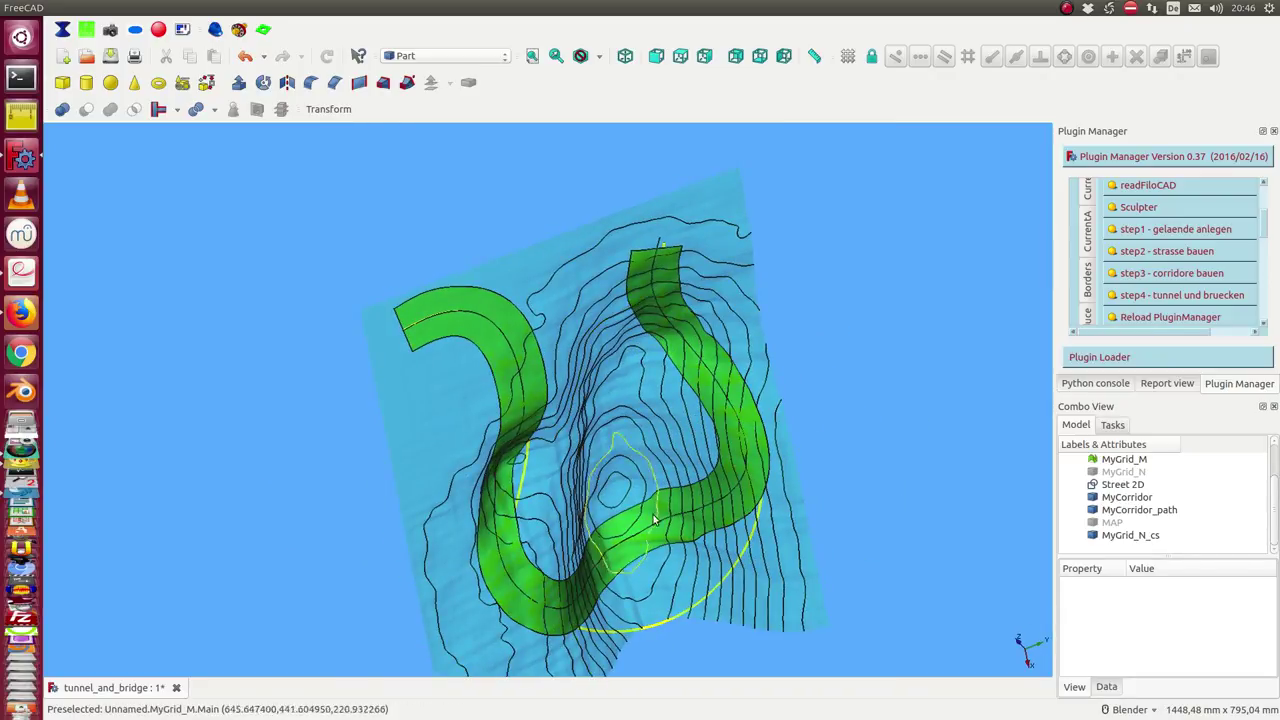
middle_click_drag(555, 573, 617, 586)
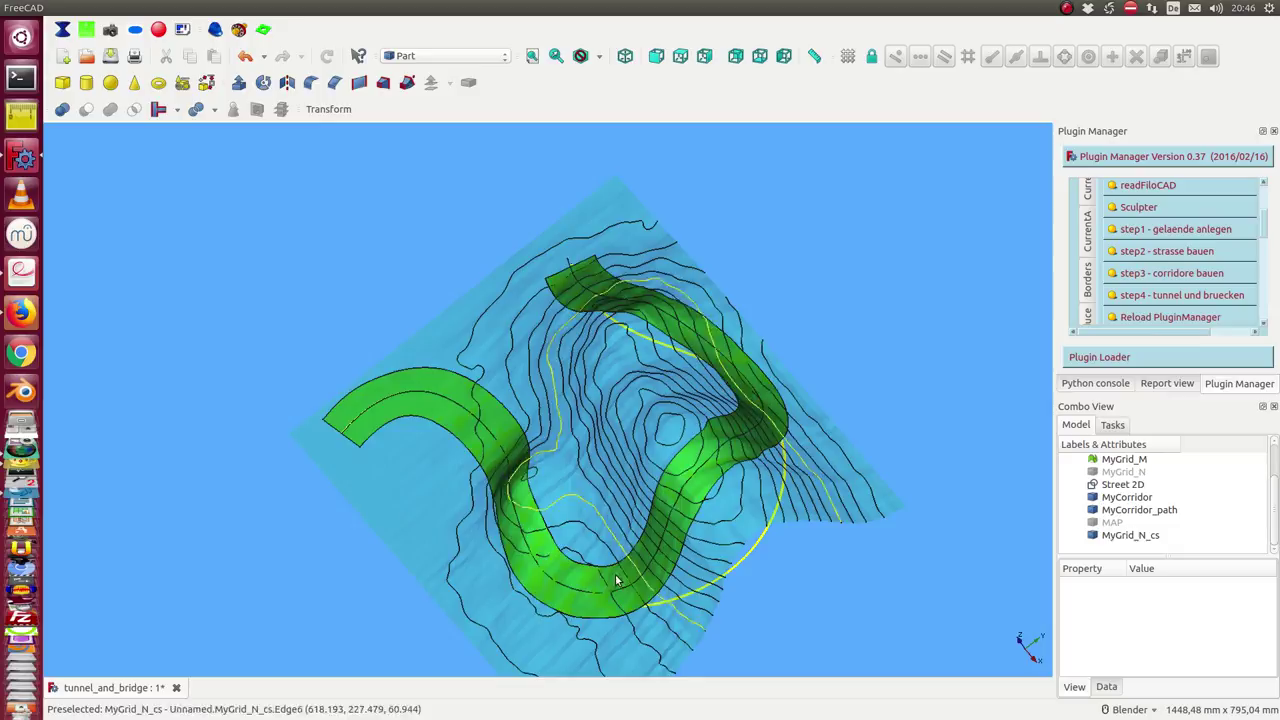
middle_click_drag(834, 374, 926, 366)
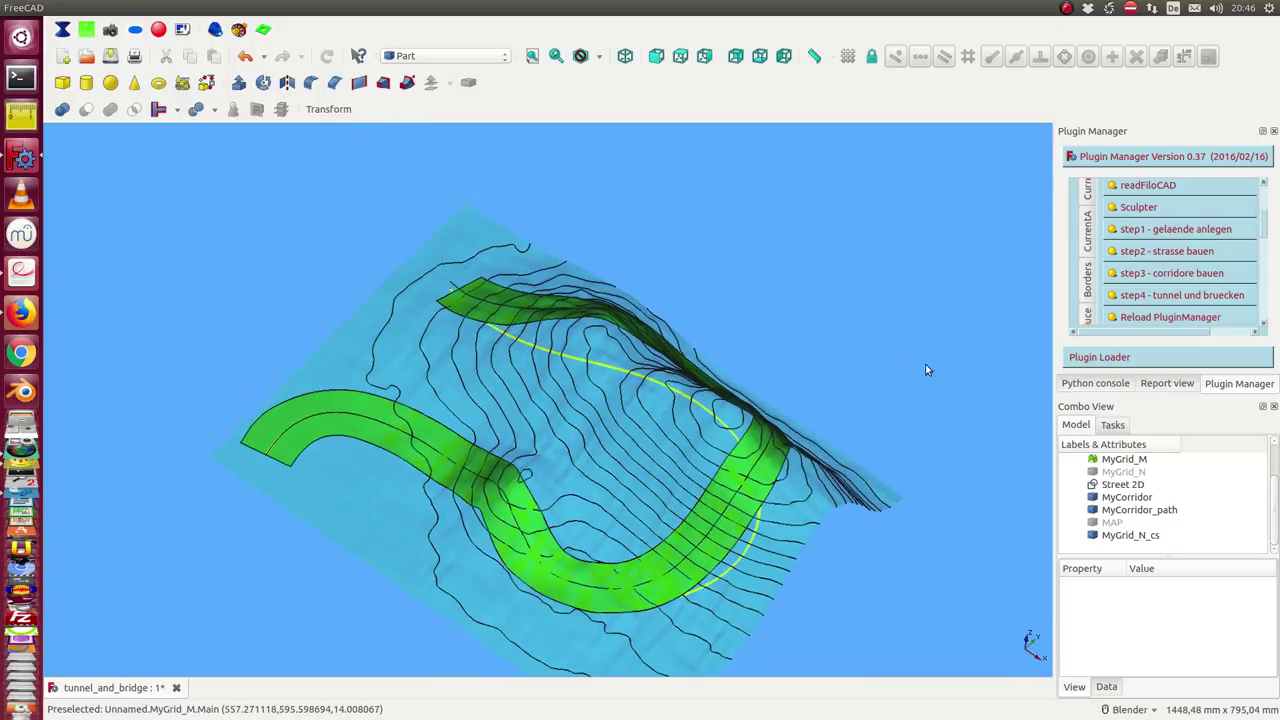
middle_click_drag(585, 540, 593, 535)
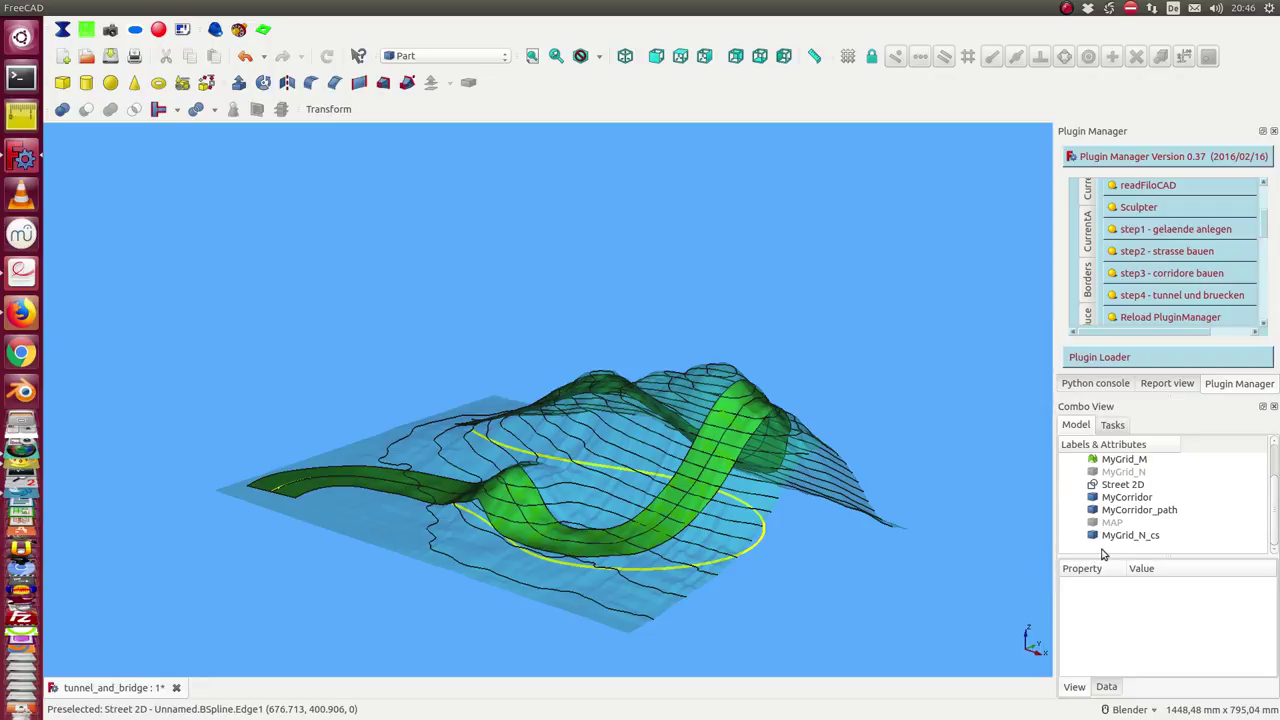
left_click(1124, 512)
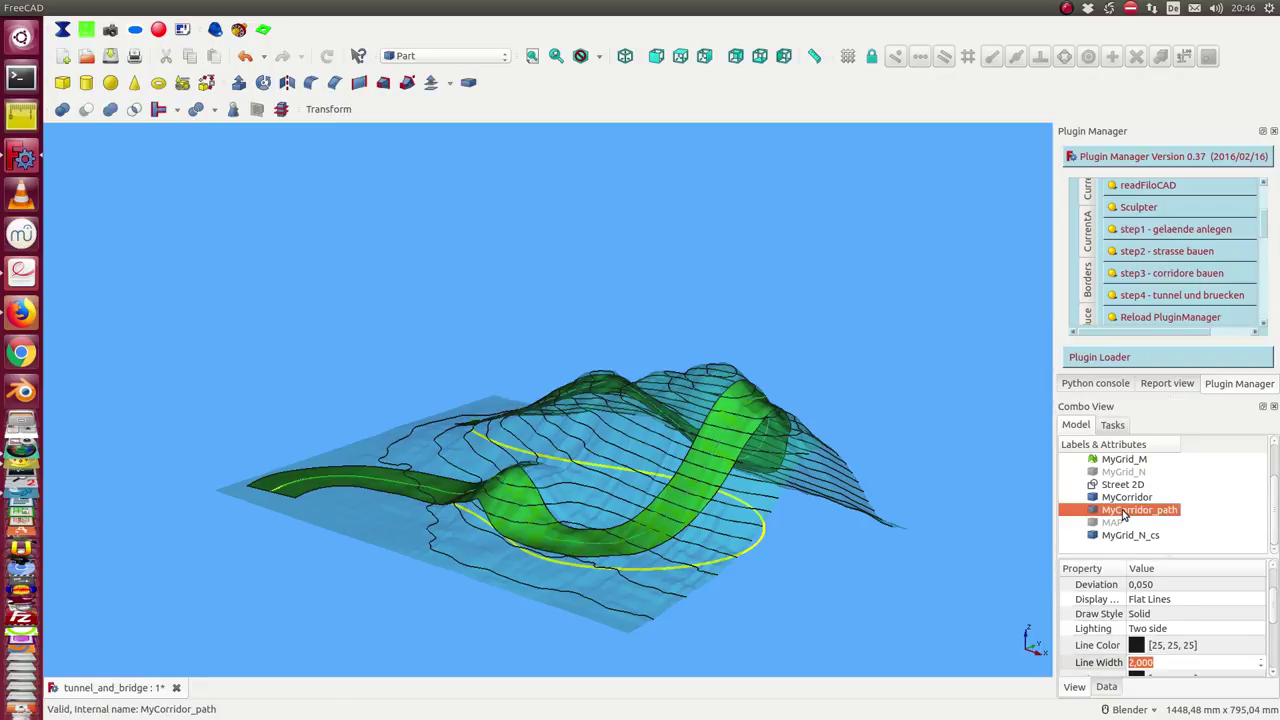
key("space")
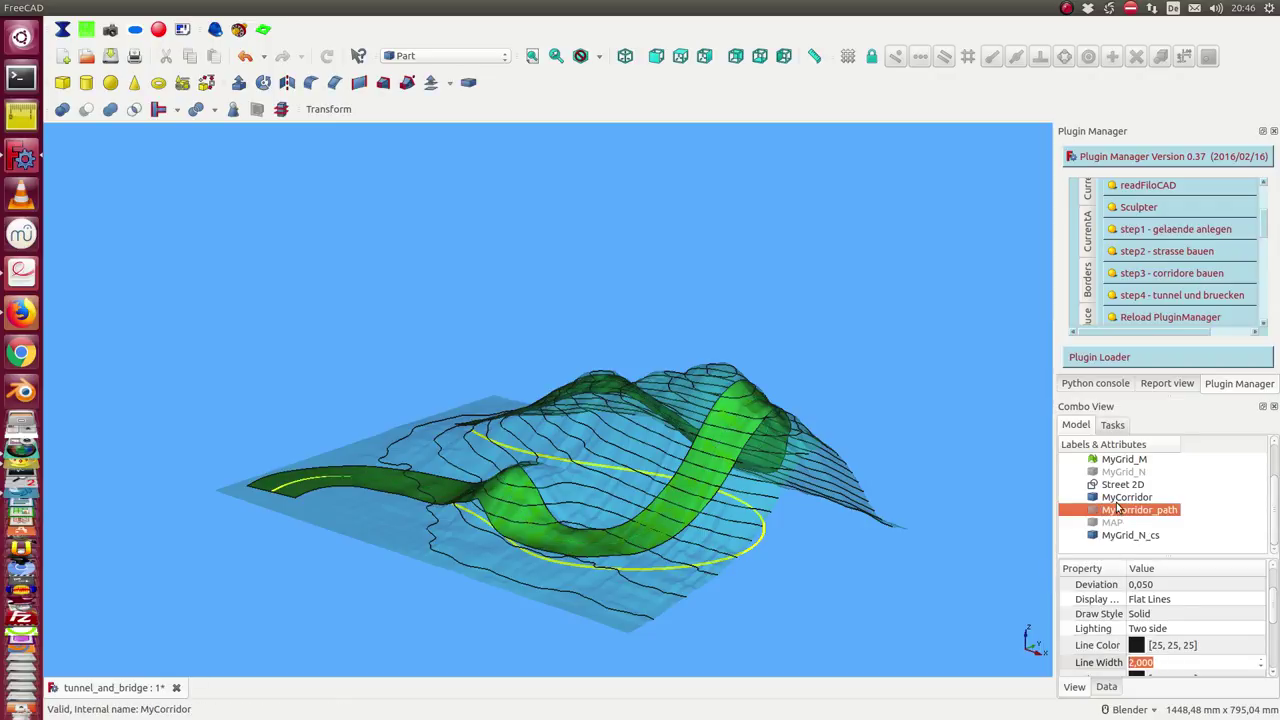
Hide the green MyCorridor road surface.
left_click(1115, 498)
key("space")
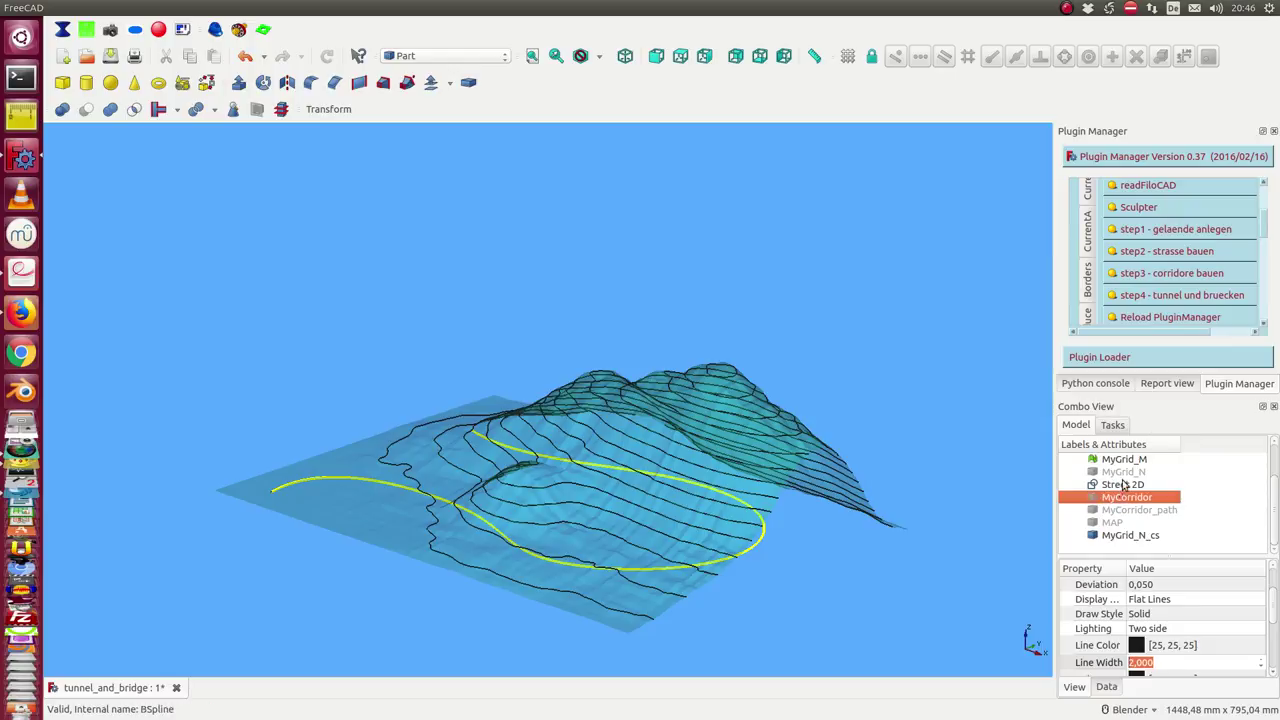
Run the script that builds the 3D street, tunnels and bridges along the road.
left_click(1181, 299)
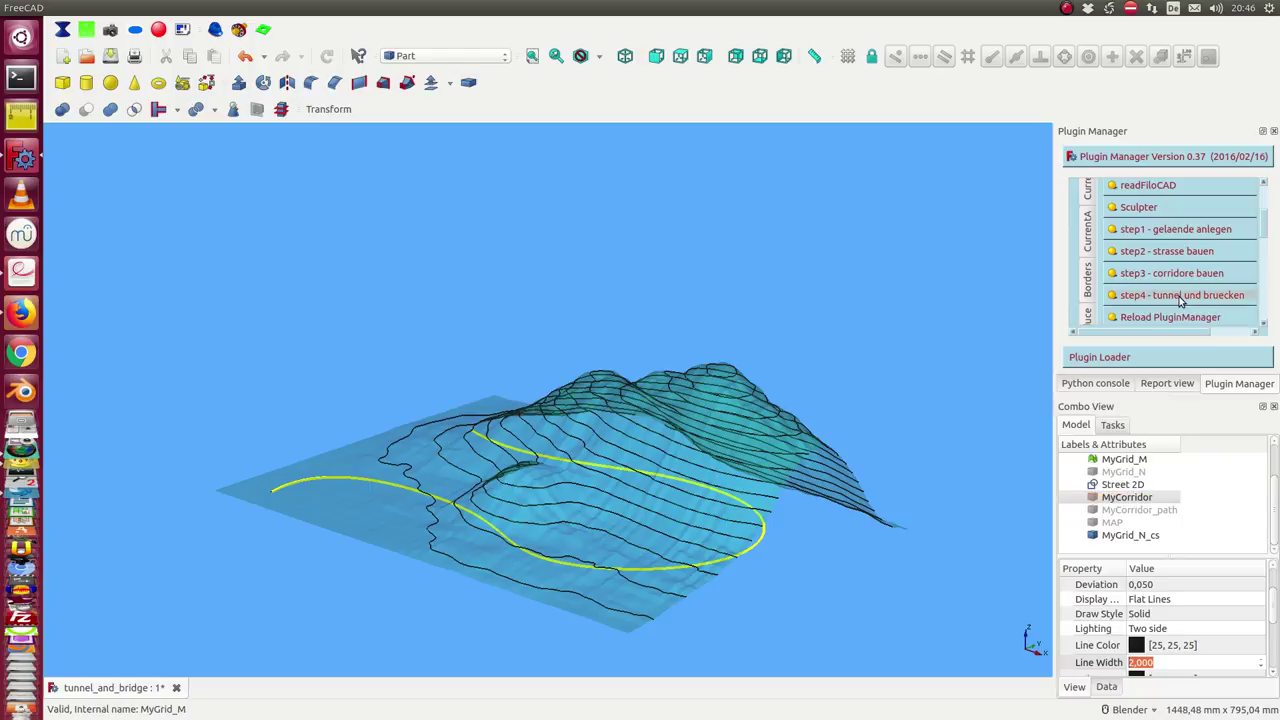
middle_click_drag(364, 308, 419, 441)
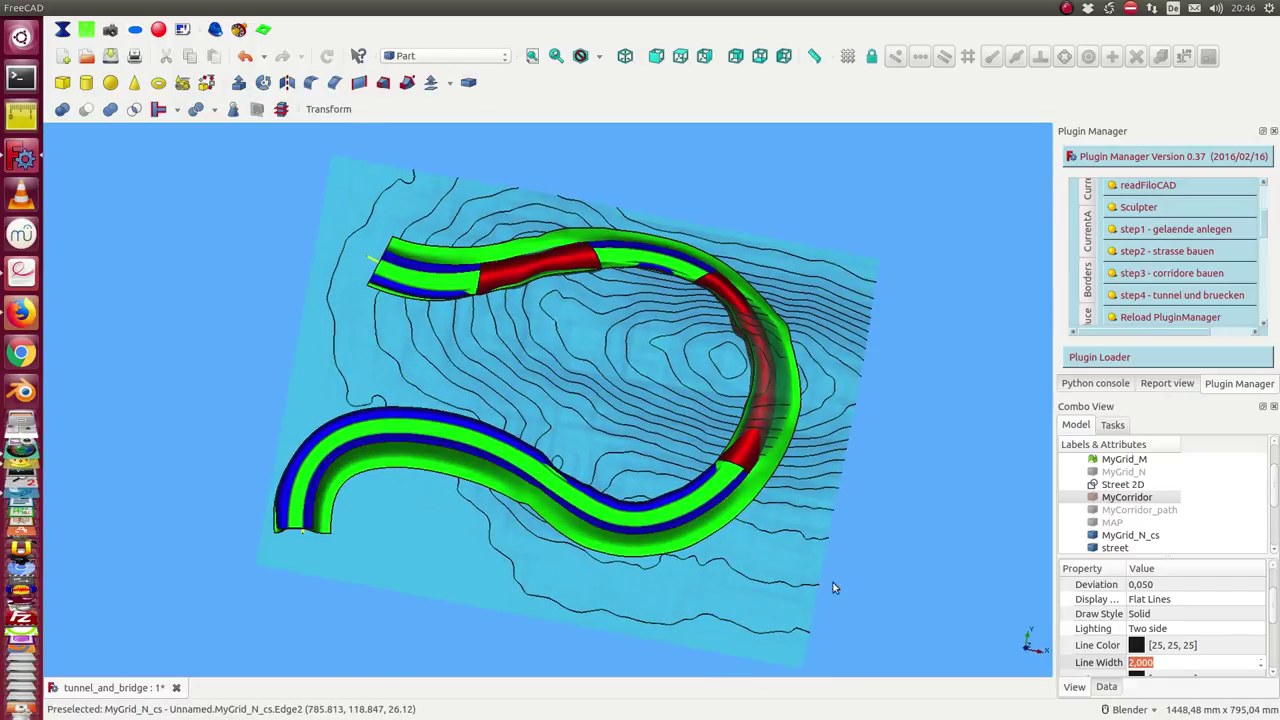
middle_click_drag(419, 441, 450, 520)
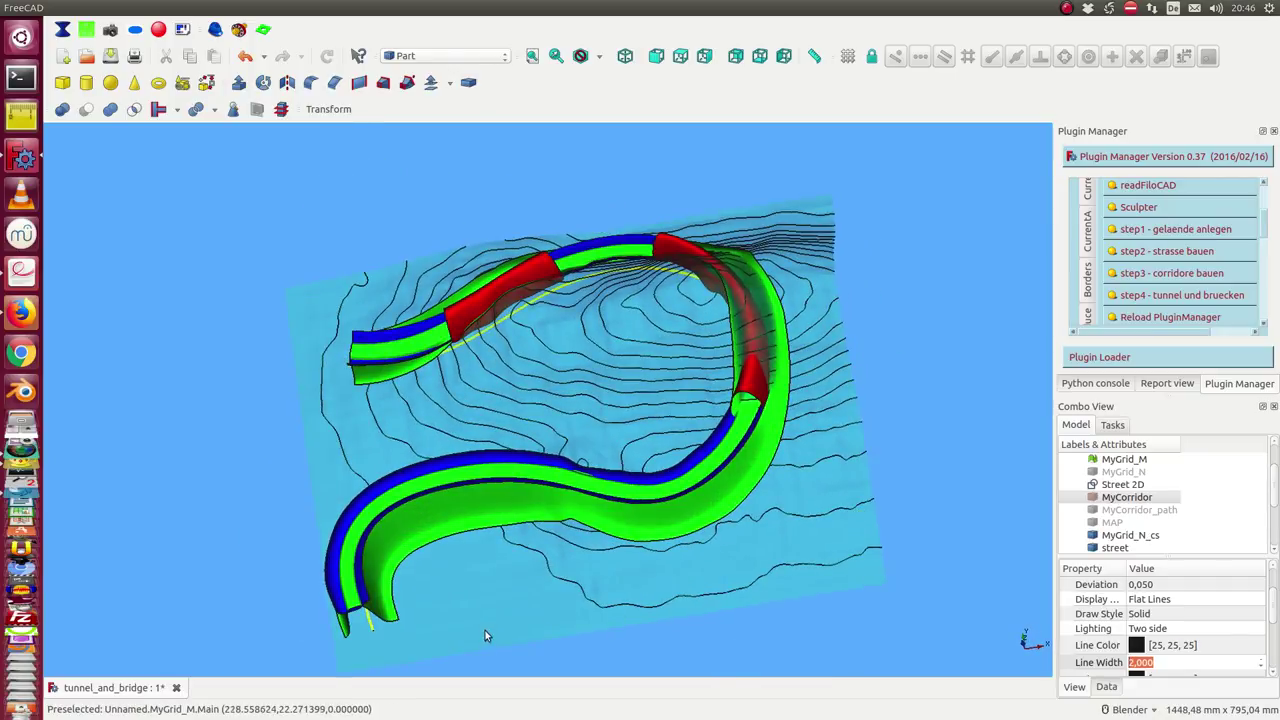
Make the MAP terrain mesh visible and orbit to a low oblique view of it.
left_click(1121, 526)
key("space")
left_click(940, 575)
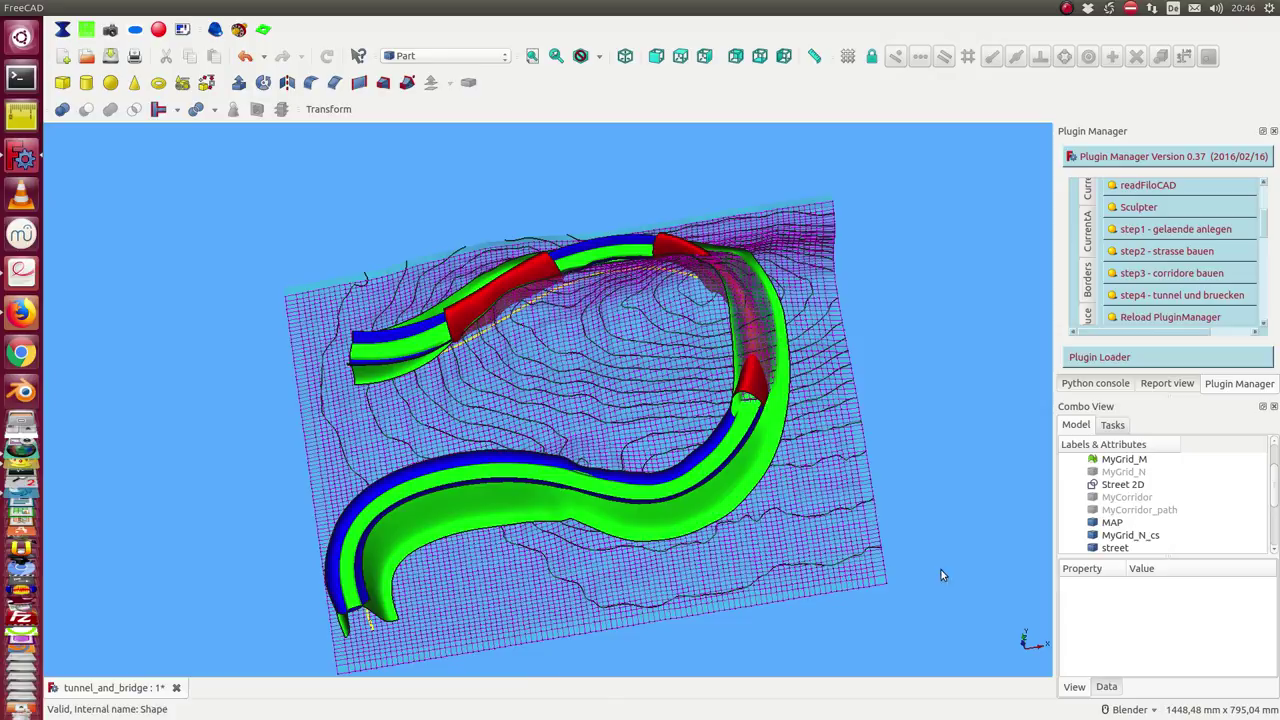
mouse_move(533, 617)
middle_mouse_down()
mouse_move(230, 360)
mouse_move(911, 476)
middle_mouse_up()
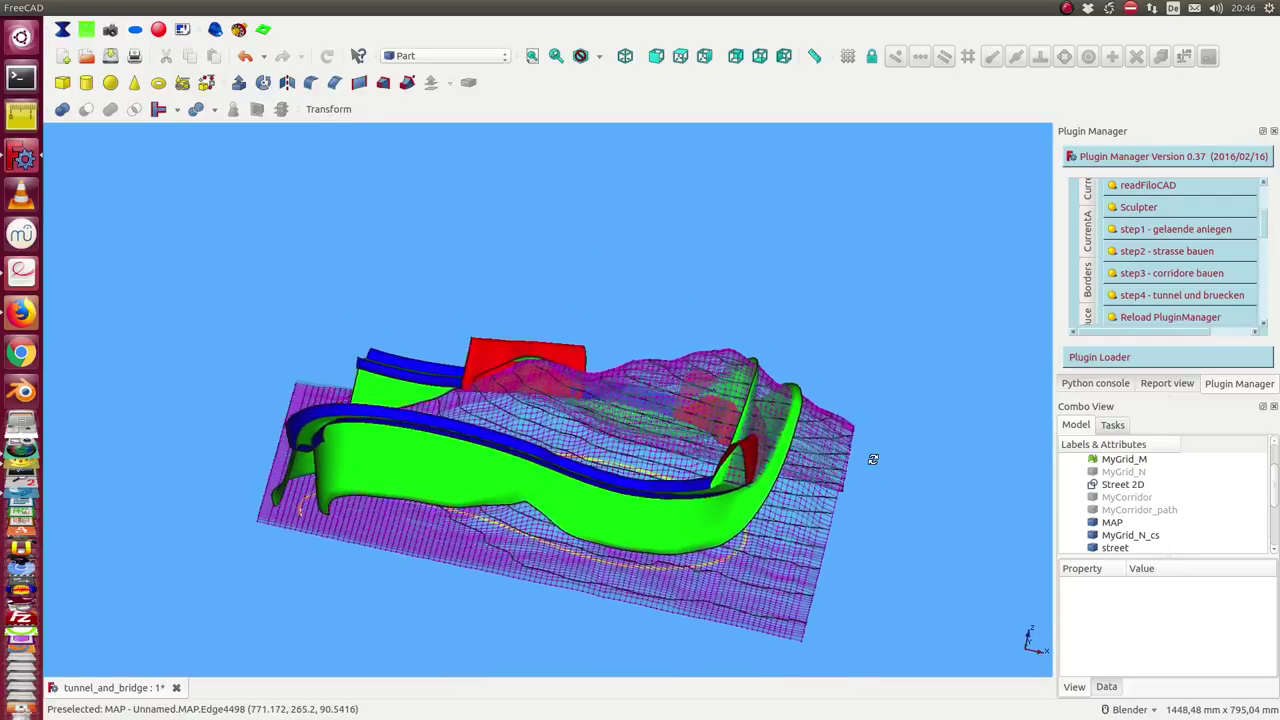
middle_click_drag(911, 476, 866, 458)
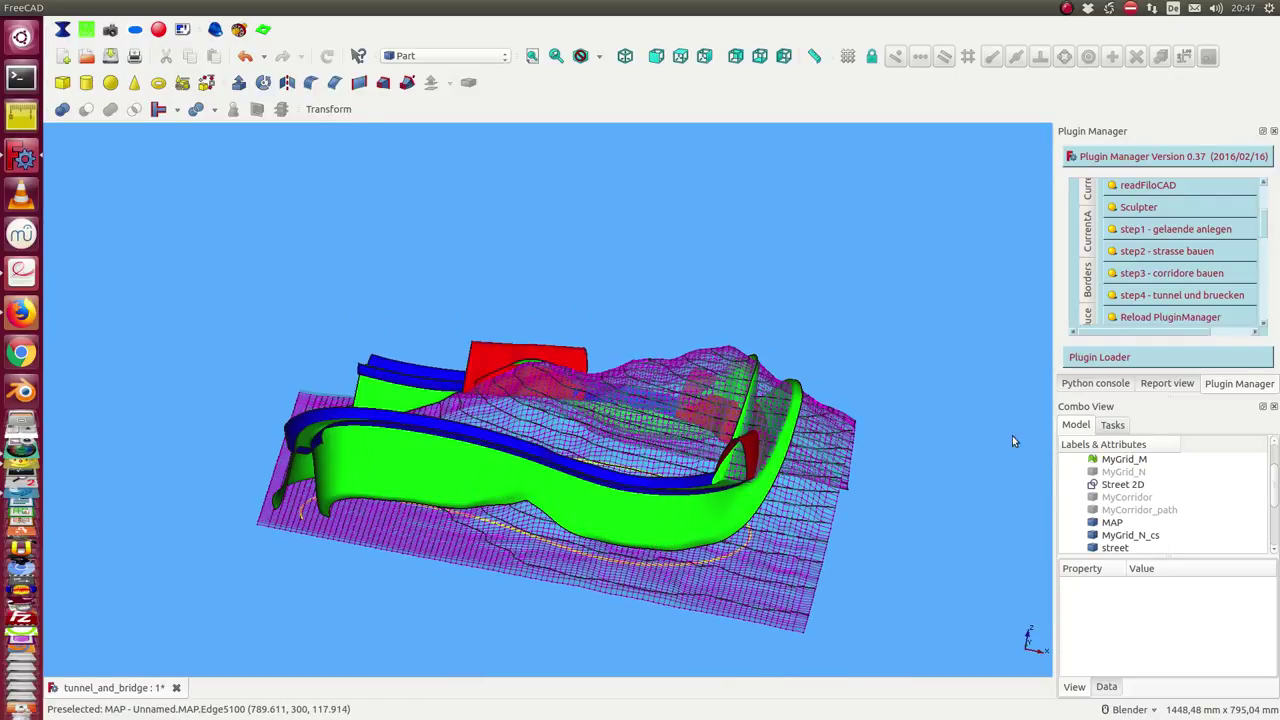
scroll(1137, 503, "down", 2)
scroll(1137, 484, "up", 1)
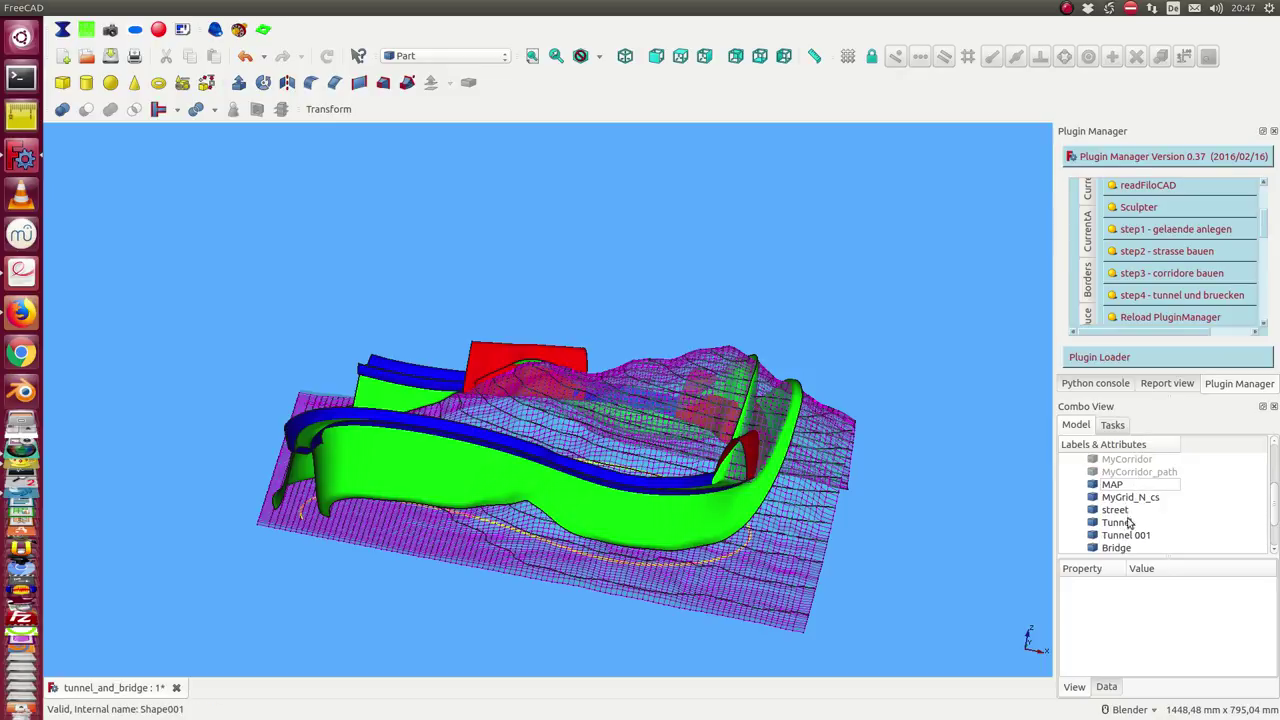
Hide everything from Tunnel through Bridge 002, both tunnels and all three bridges.
left_click(1127, 522)
scroll(1125, 511, "down", 1)
left_click(1125, 511, "shift")
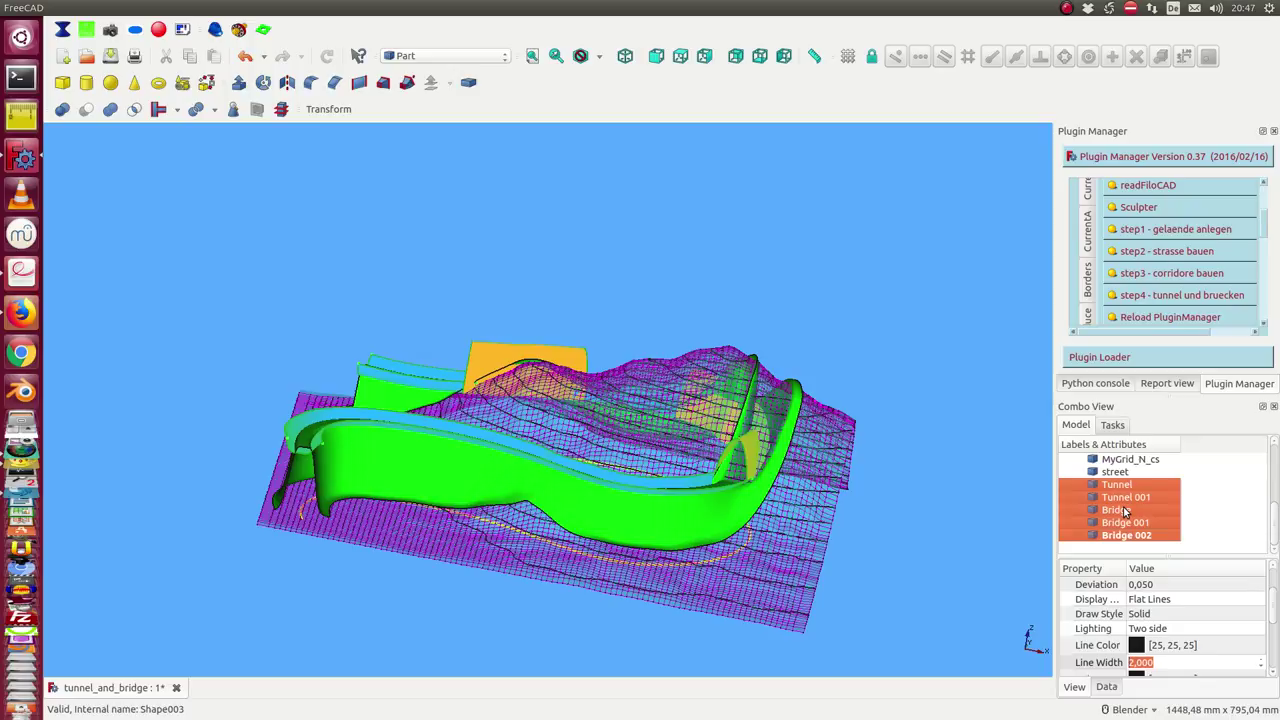
mouse_move(780, 430)
middle_mouse_down()
mouse_move(432, 273)
mouse_move(617, 634)
middle_mouse_up()
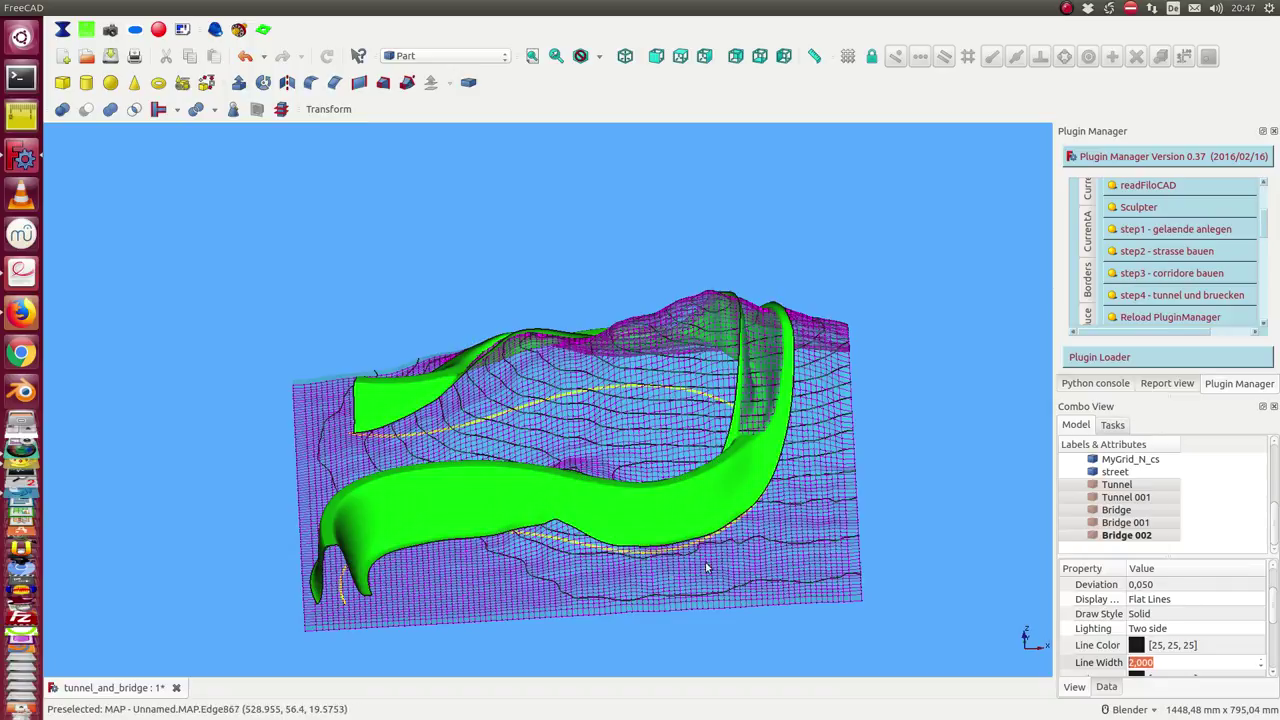
mouse_move(866, 364)
middle_mouse_down()
mouse_move(279, 466)
mouse_move(351, 386)
middle_mouse_up()
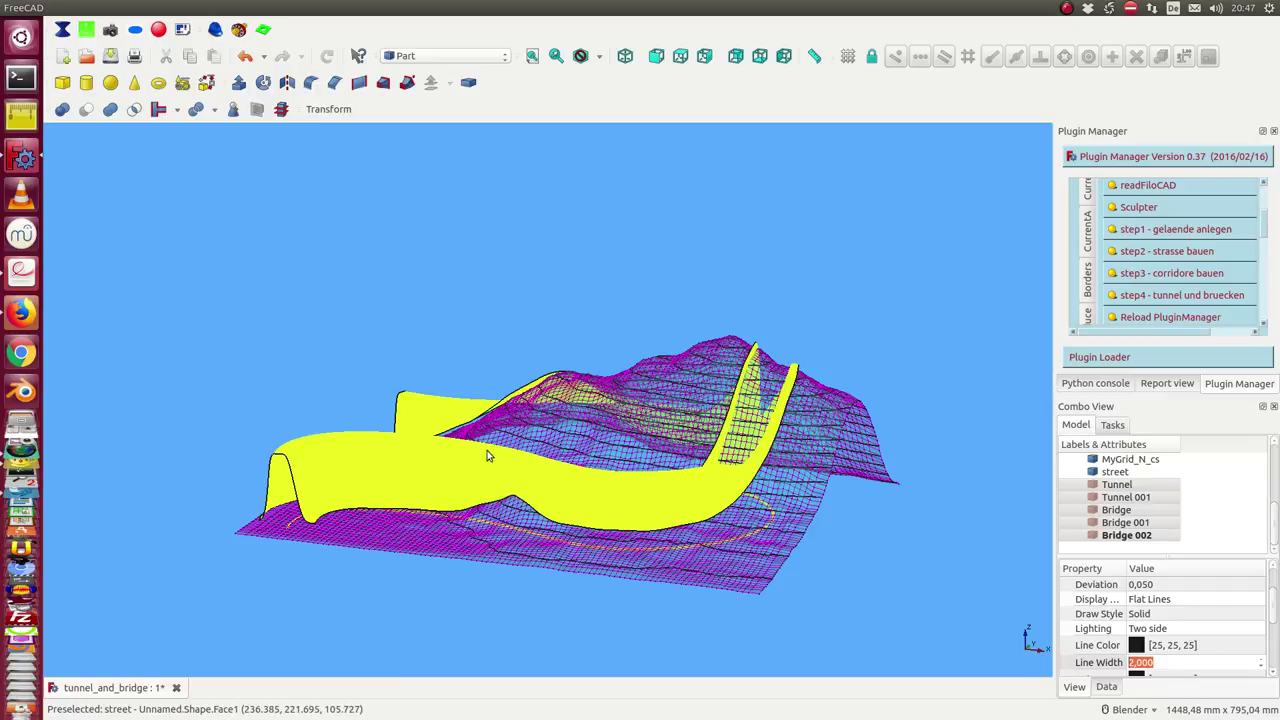
left_click(920, 563)
Inspect the green street on the terrain from the front view and several oblique angles.
key("1")
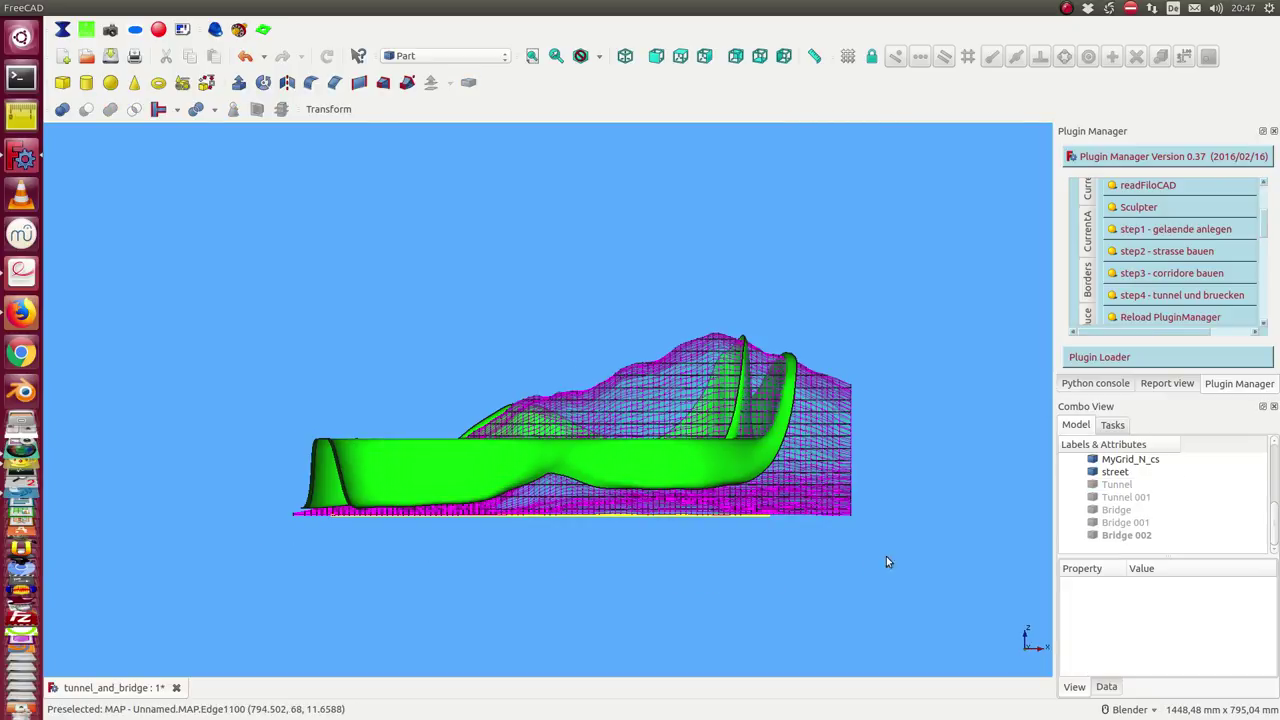
mouse_move(284, 407)
middle_mouse_down()
mouse_move(360, 290)
mouse_move(362, 500)
middle_mouse_up()
mouse_move(724, 541)
middle_mouse_down()
mouse_move(894, 420)
mouse_move(760, 455)
middle_mouse_up()
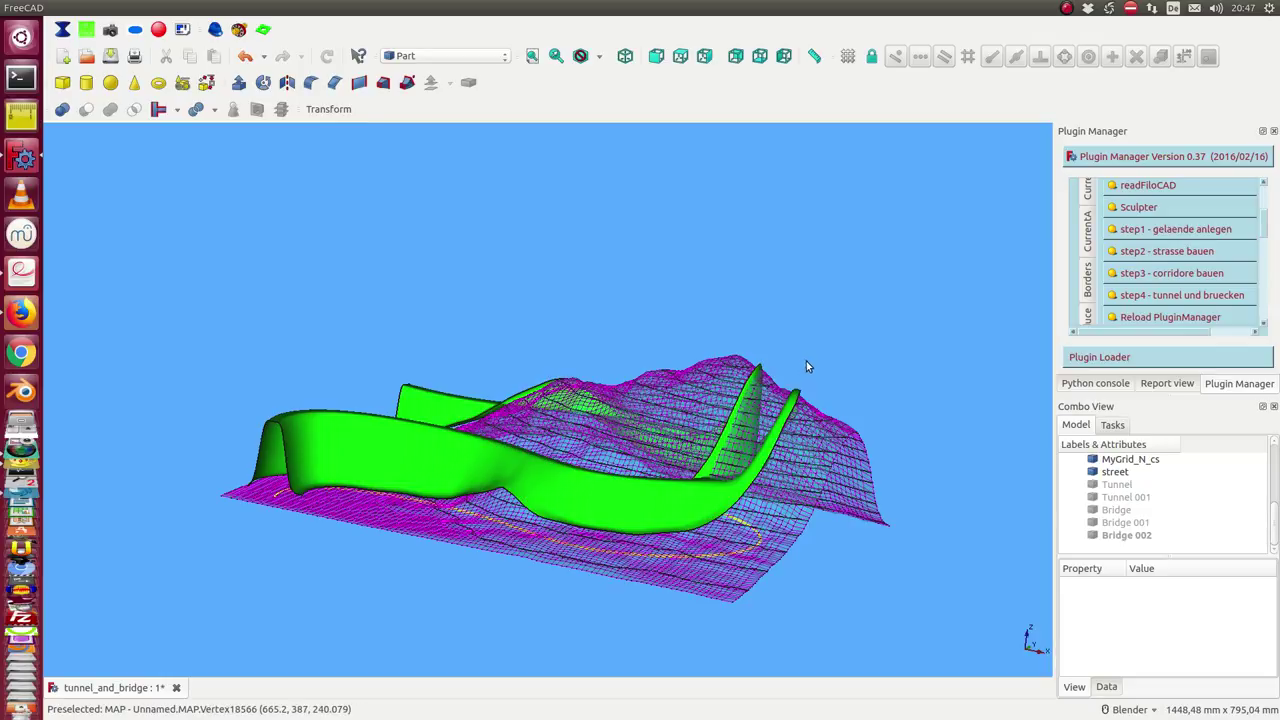
middle_click_drag(806, 361, 823, 329)
mouse_move(520, 369)
middle_mouse_down()
mouse_move(800, 309)
mouse_move(349, 463)
mouse_move(576, 303)
mouse_move(214, 634)
mouse_move(406, 533)
middle_mouse_up()
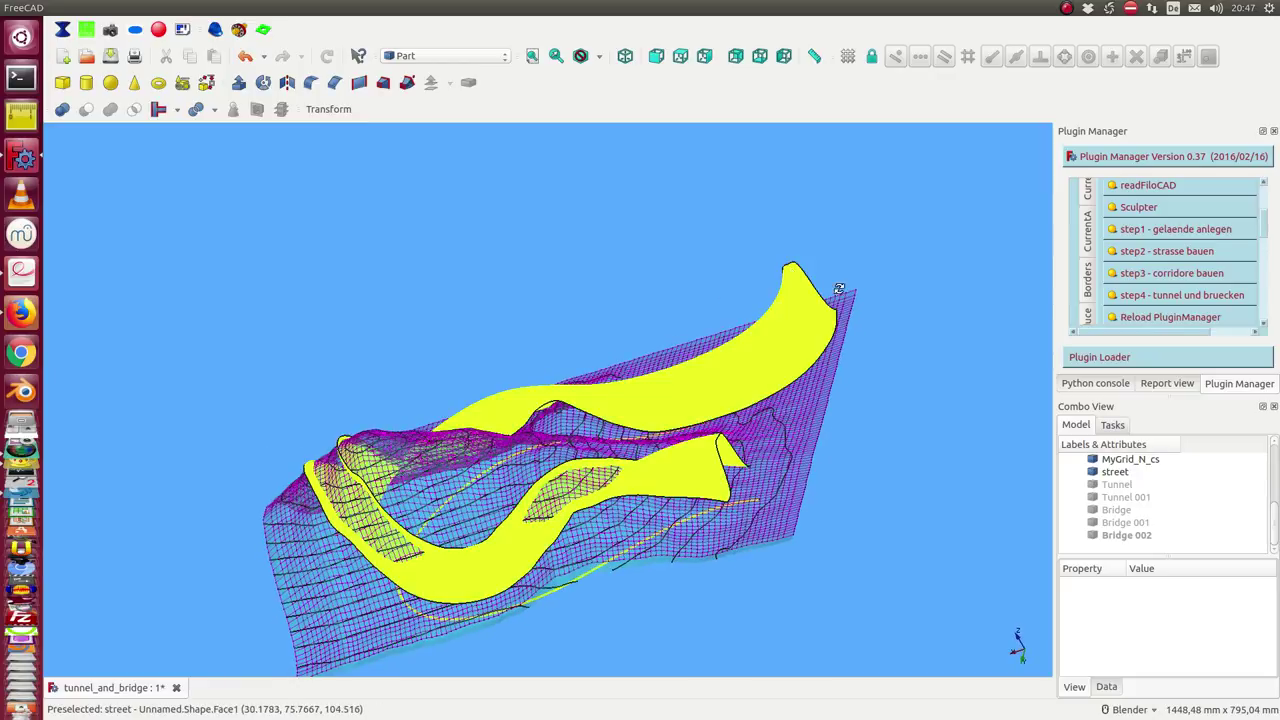
mouse_move(529, 362)
middle_mouse_down()
mouse_move(941, 329)
mouse_move(503, 619)
mouse_move(586, 592)
mouse_move(518, 497)
mouse_move(257, 417)
mouse_move(558, 467)
mouse_move(537, 563)
middle_mouse_up()
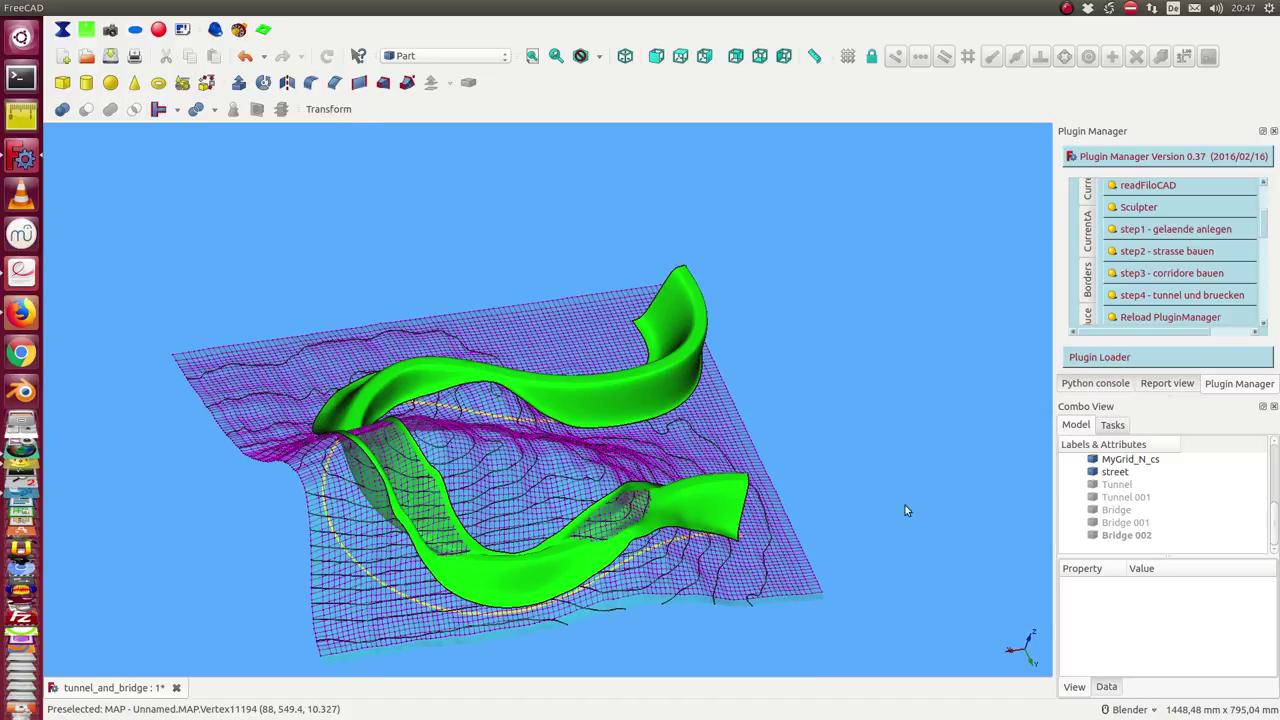
Hide the street, show Tunnel and Tunnel 001, and orbit along the red tunnels.
left_click(1113, 472)
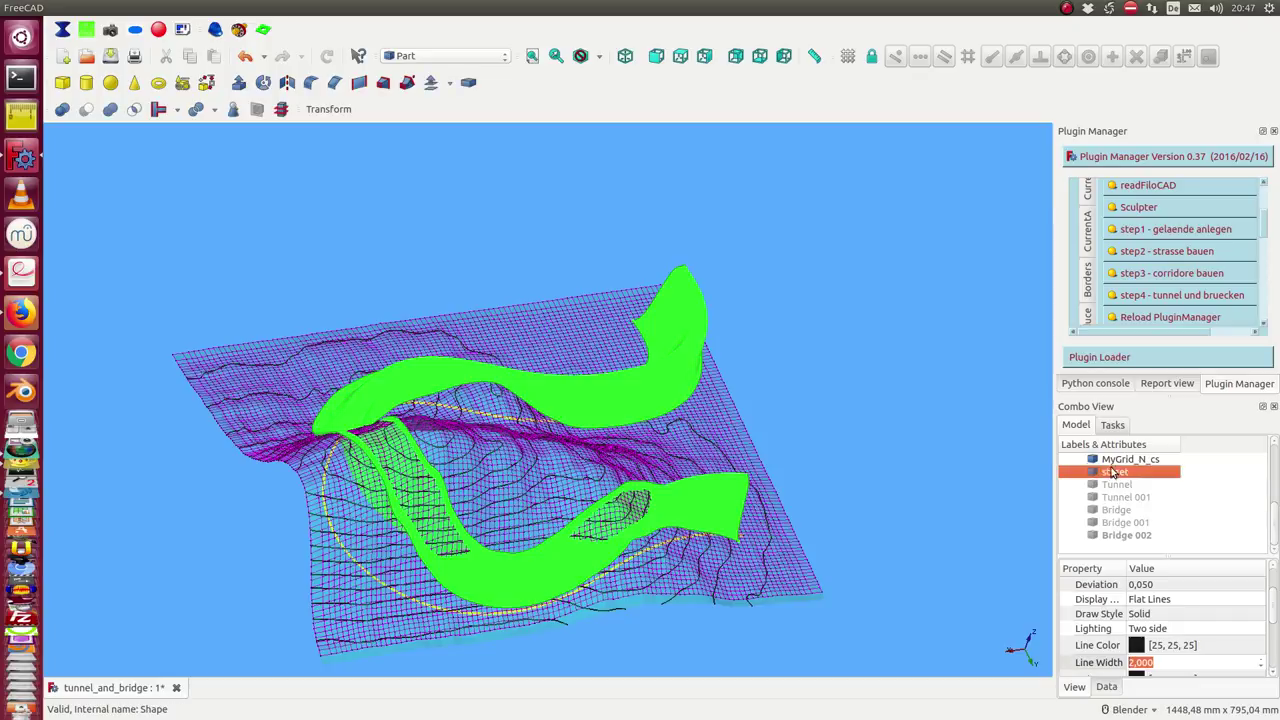
key("space")
left_click(1118, 488)
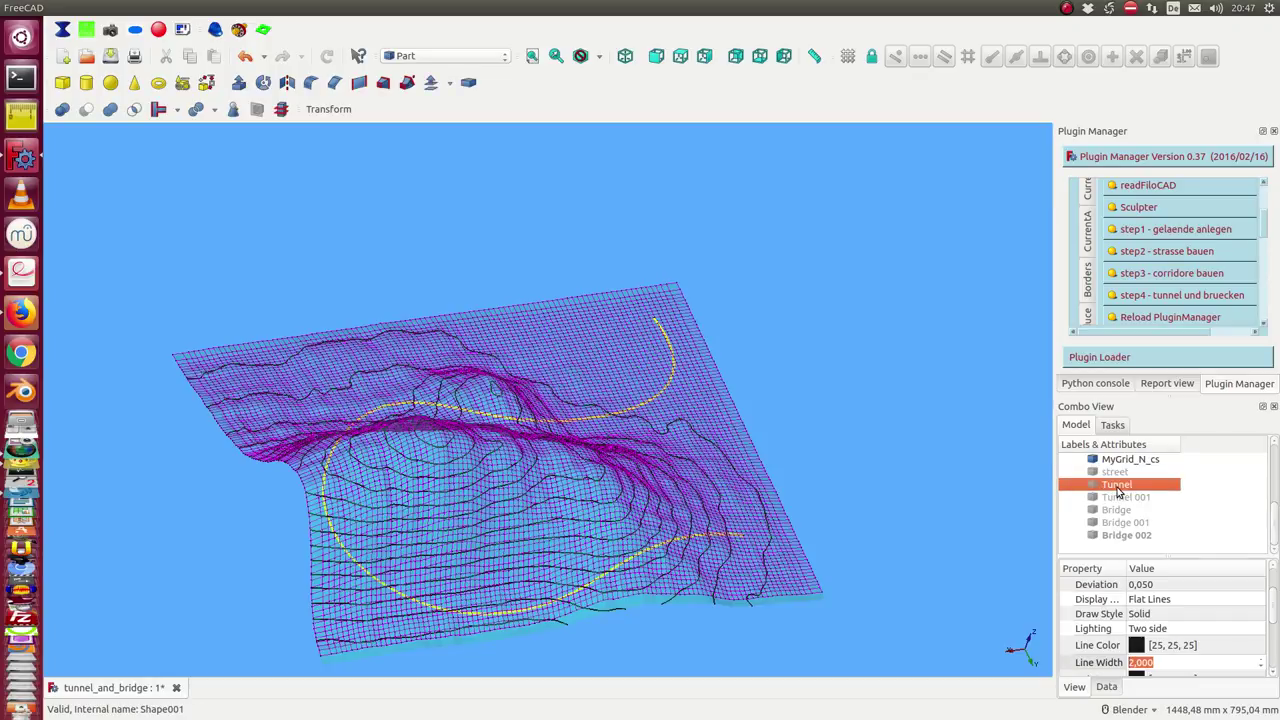
key("space")
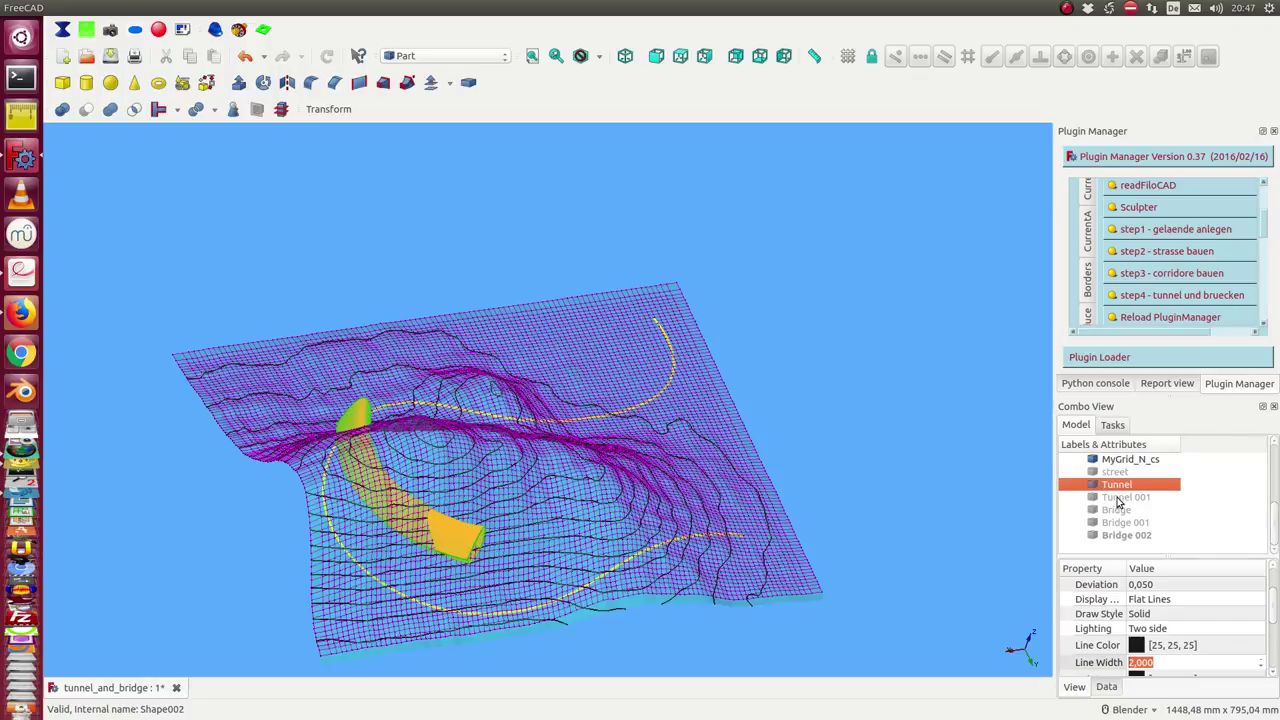
left_click(1118, 497)
key("space")
mouse_move(857, 594)
middle_mouse_down()
mouse_move(725, 509)
mouse_move(766, 483)
mouse_move(689, 397)
mouse_move(510, 436)
middle_mouse_up()
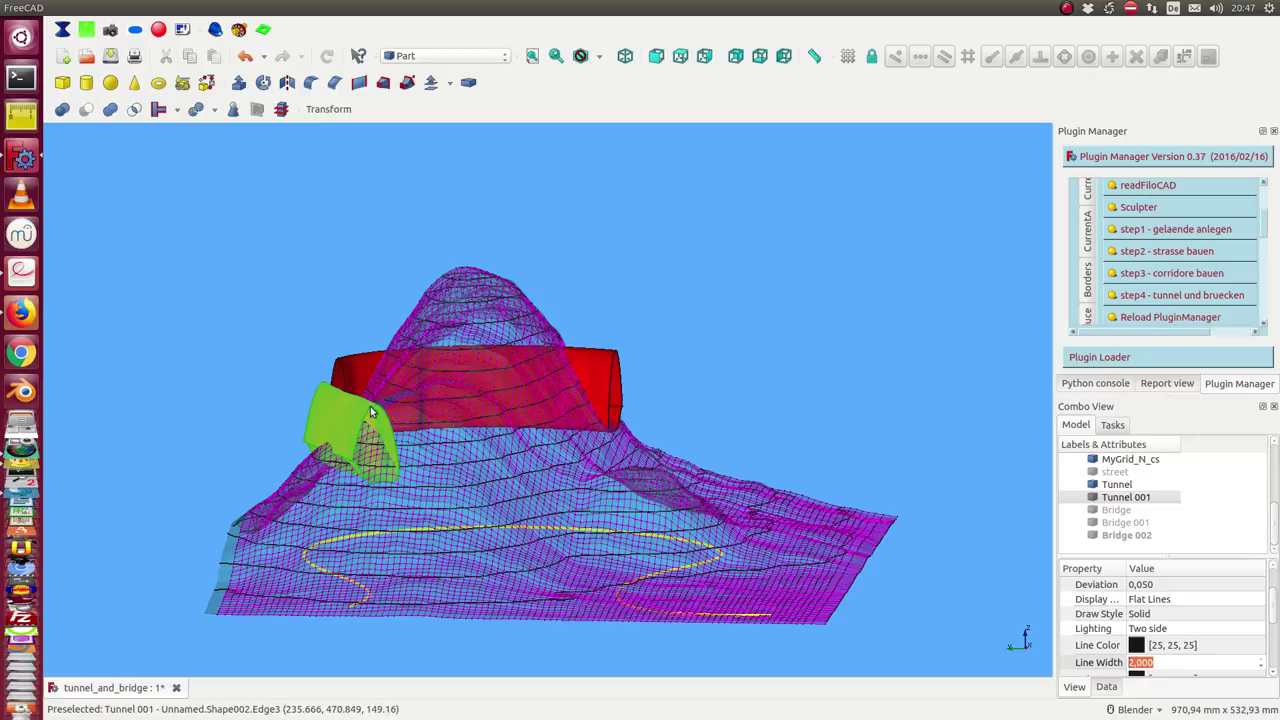
mouse_move(210, 388)
middle_mouse_down()
mouse_move(450, 420)
mouse_move(689, 431)
mouse_move(671, 400)
mouse_move(586, 369)
mouse_move(171, 343)
mouse_move(285, 372)
middle_mouse_up()
middle_click_drag(394, 378, 427, 341)
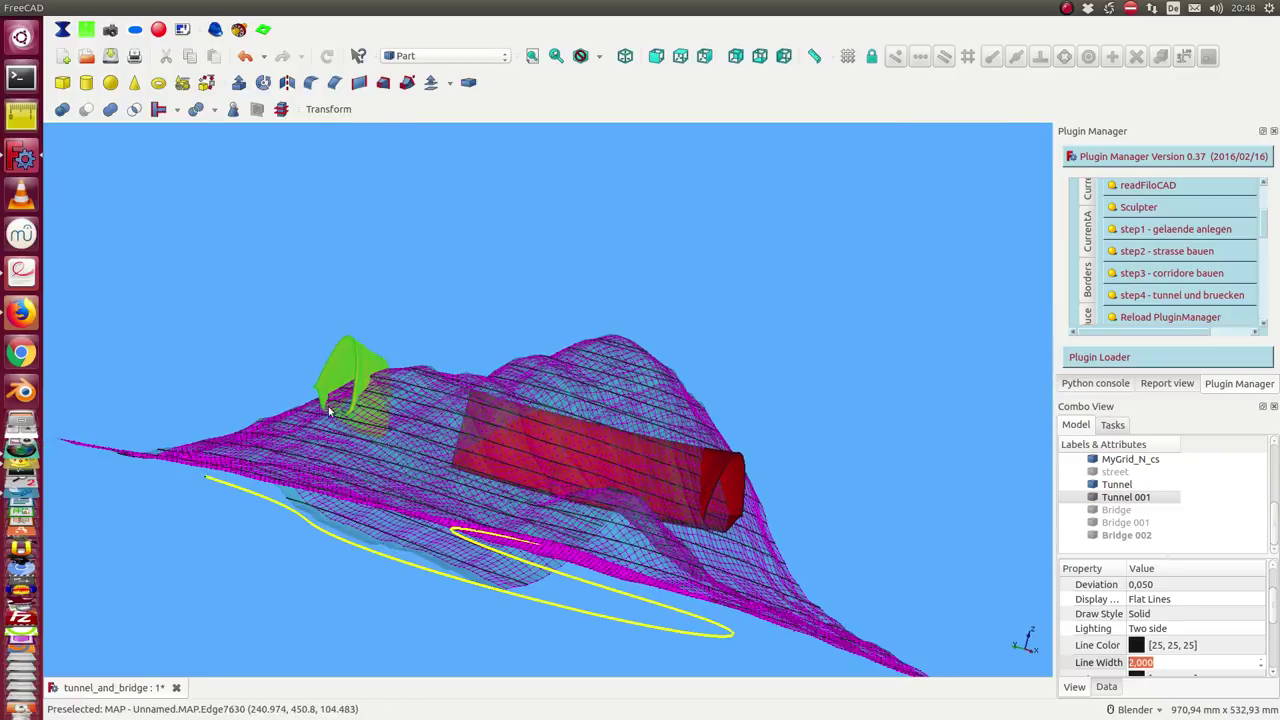
mouse_move(328, 410)
middle_mouse_down()
mouse_move(350, 422)
mouse_move(358, 411)
mouse_move(329, 409)
middle_mouse_up()
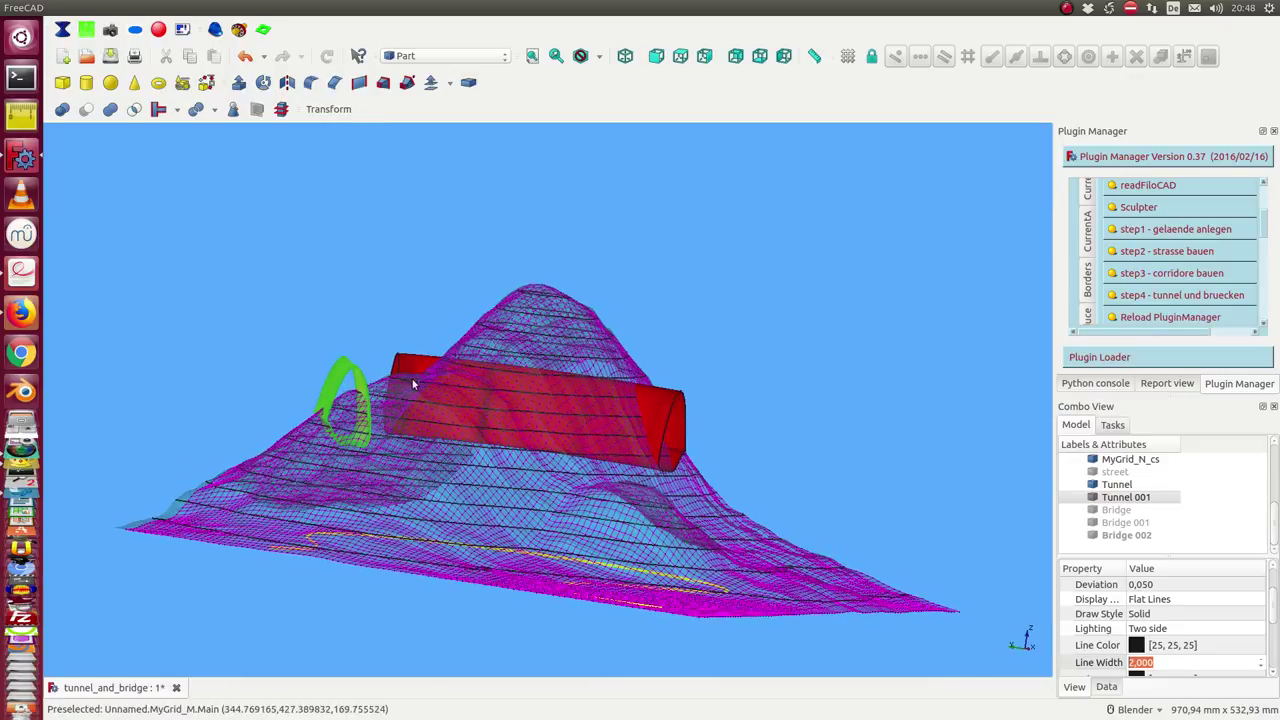
Orbit around the tunnel under the hill, then hide the street and Tunnel 001.
left_click(1113, 472)
left_click(1121, 497)
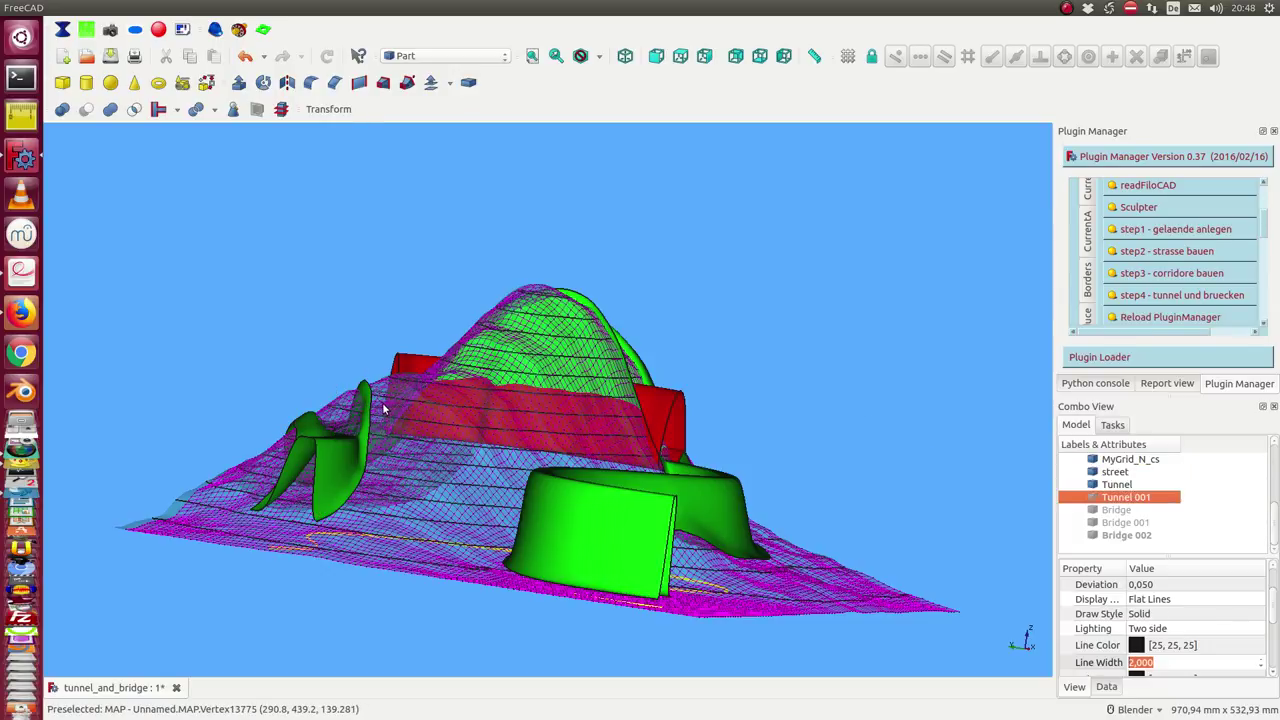
middle_click_drag(160, 292, 380, 450)
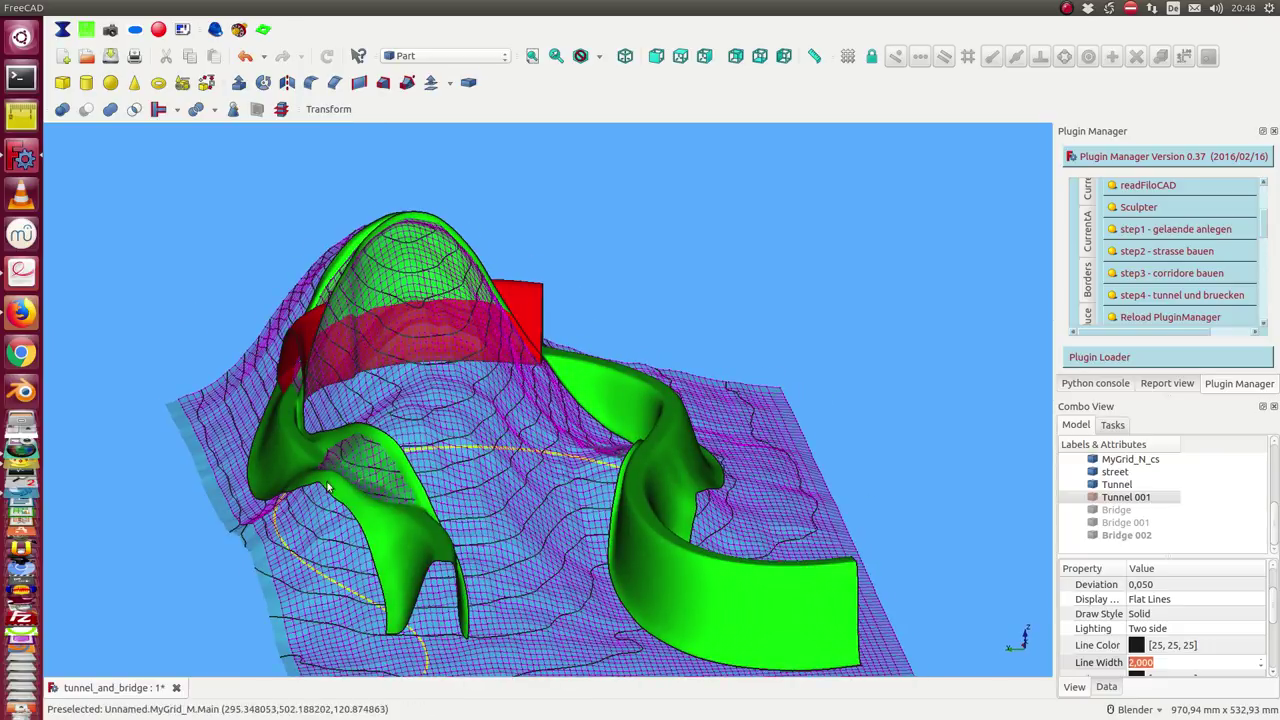
mouse_move(119, 403)
middle_mouse_down()
mouse_move(228, 440)
mouse_move(362, 250)
middle_mouse_up()
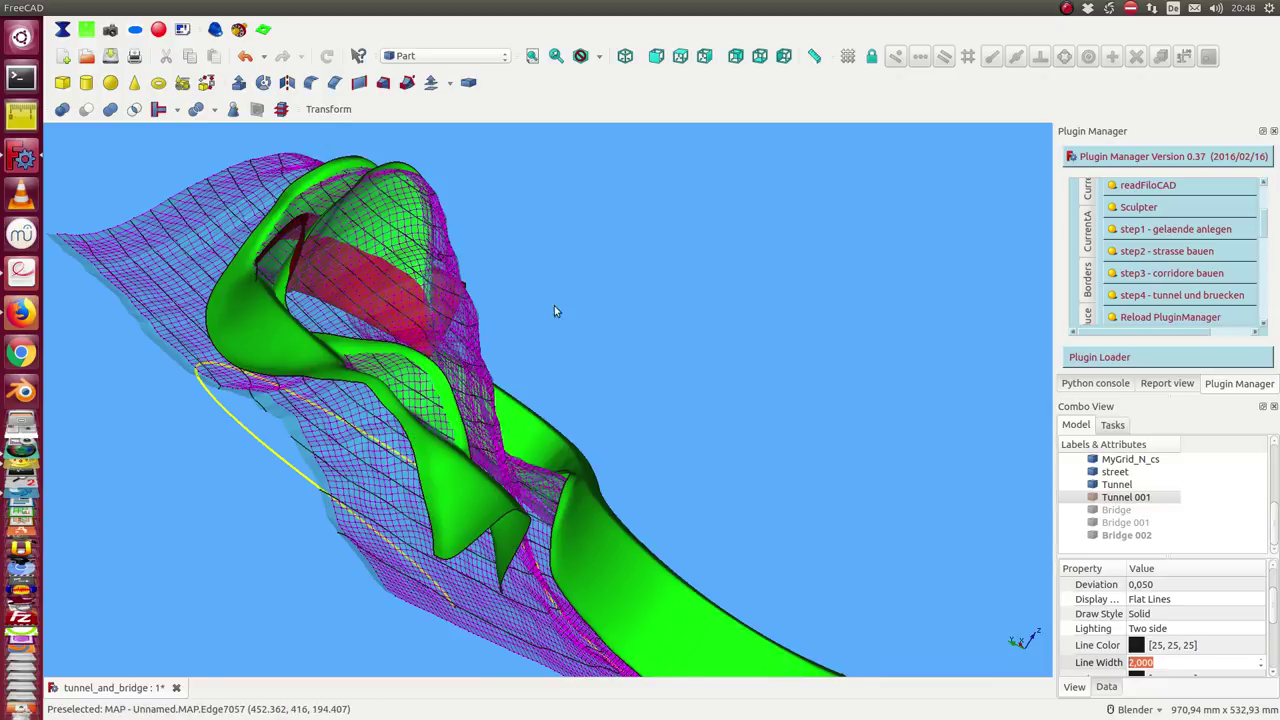
middle_click_drag(554, 305, 852, 396)
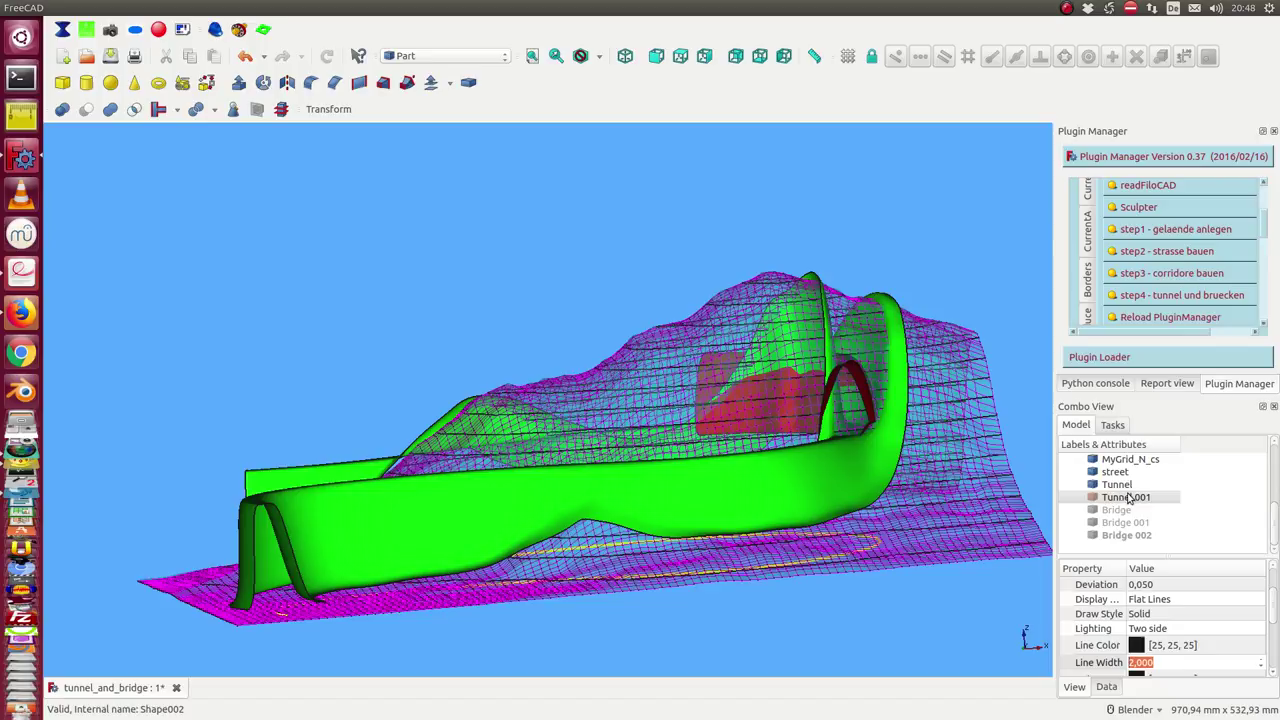
key("space")
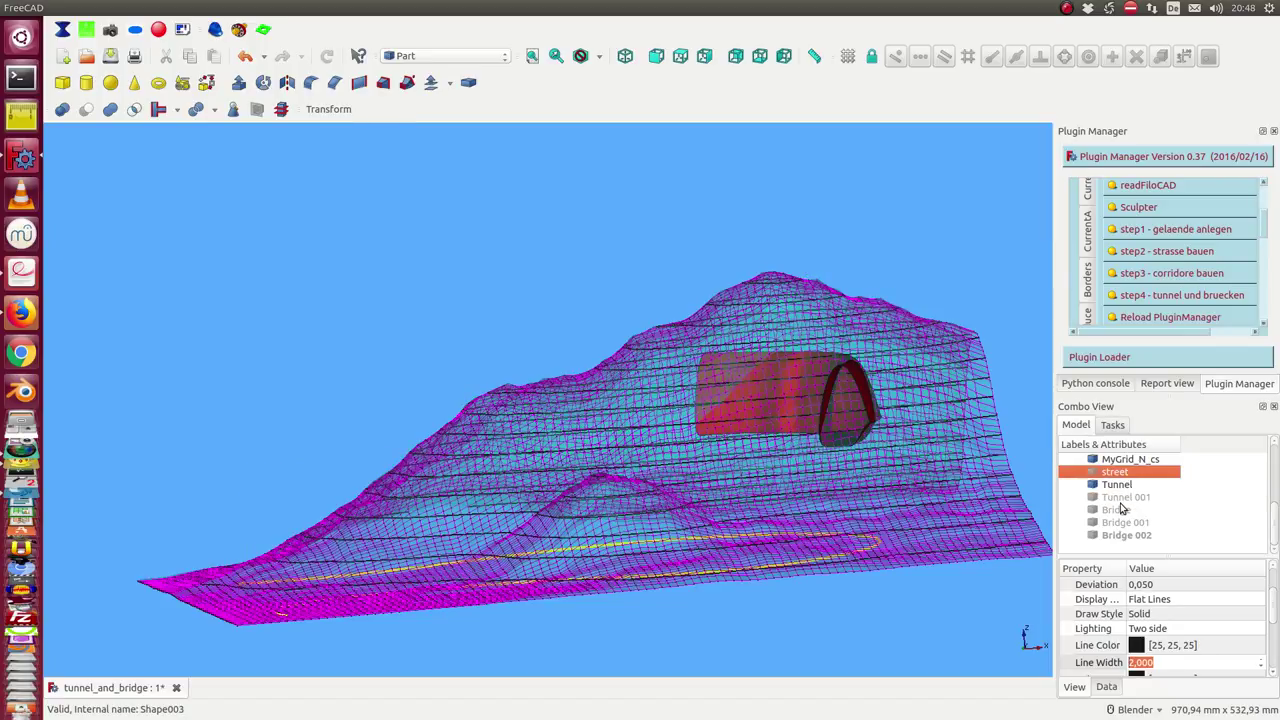
Hide Tunnel and show Bridge, Bridge 001 and Bridge 002 from a low side view.
left_click(1113, 485)
key("space")
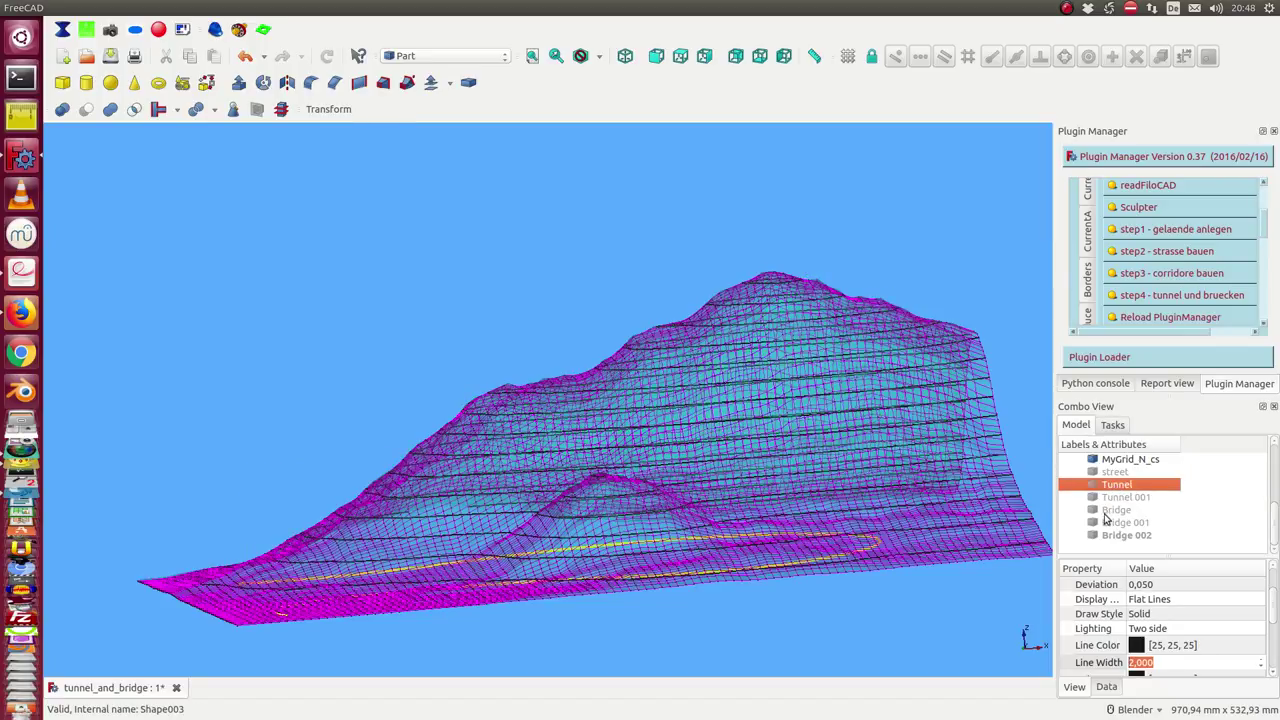
left_click(1100, 513)
key("space")
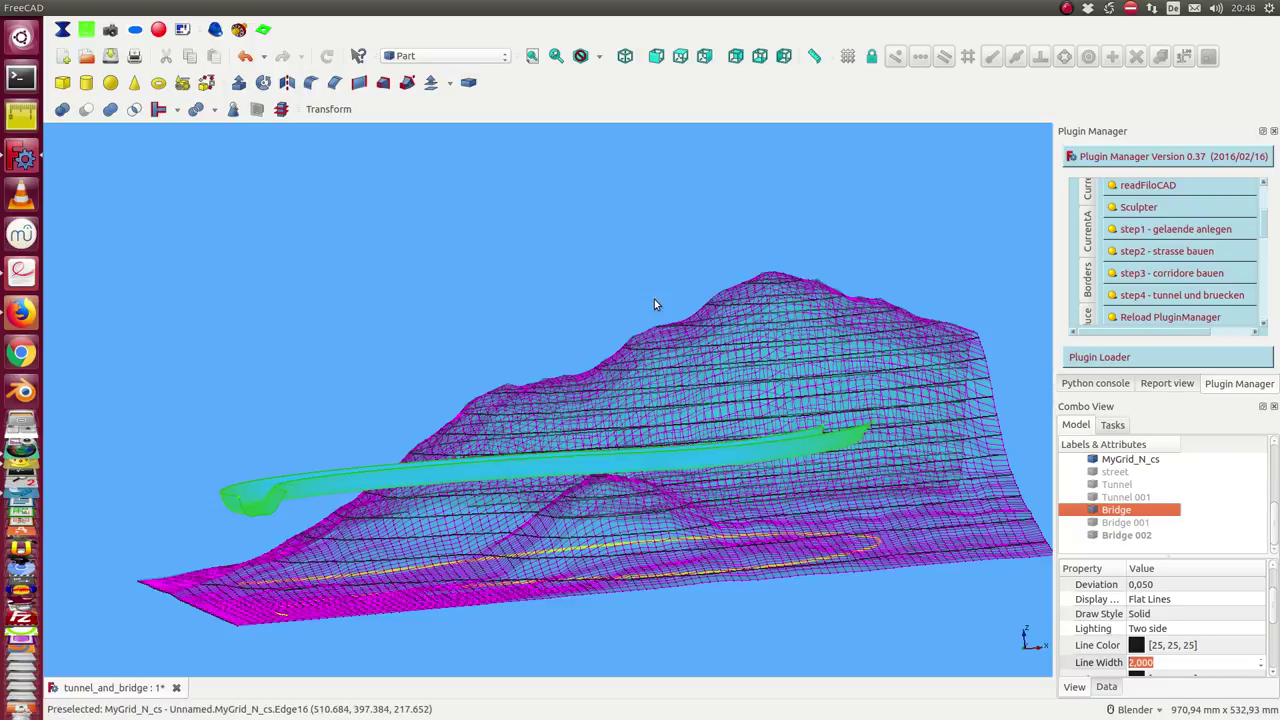
middle_click_drag(268, 253, 593, 397)
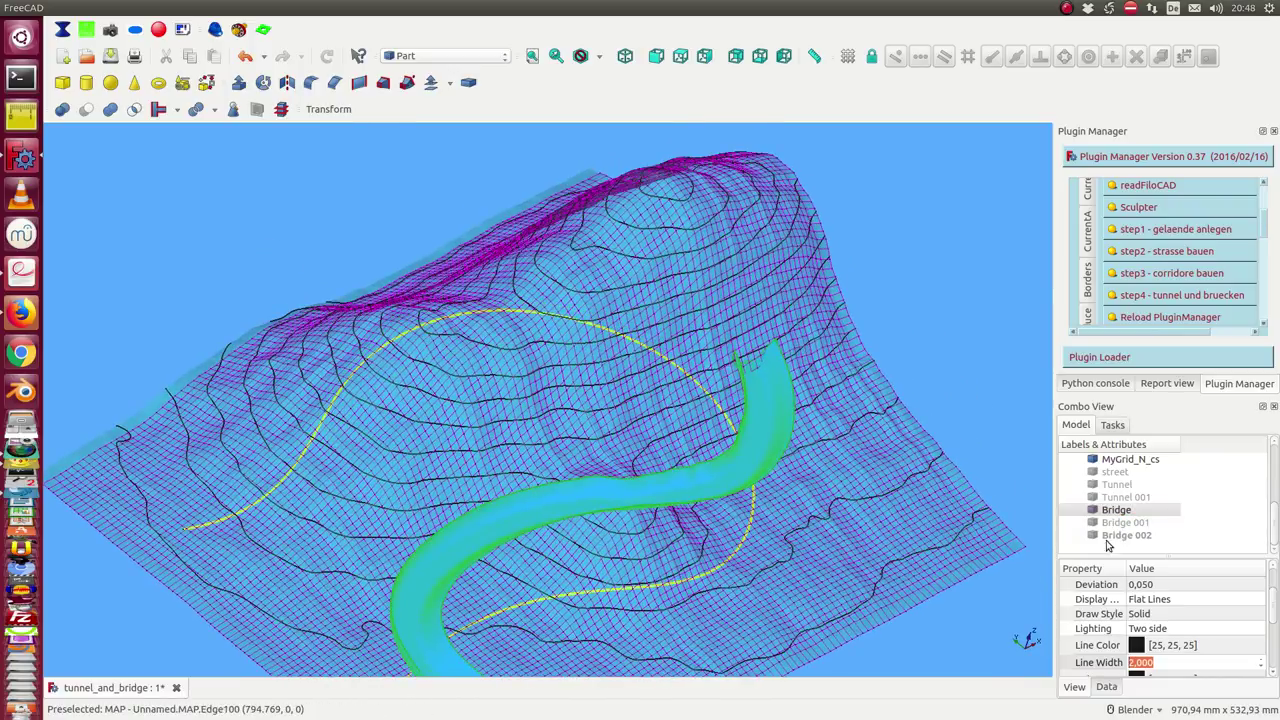
left_click(1112, 524)
key("space")
left_click(1126, 535)
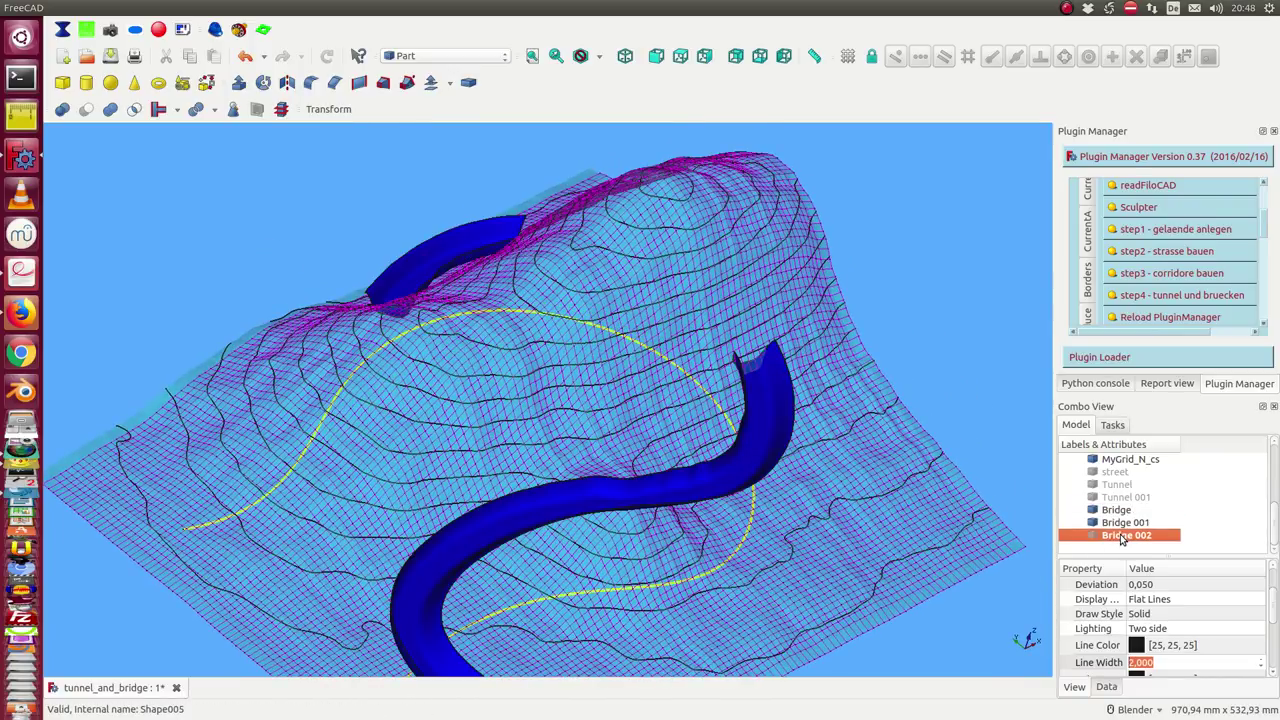
key("space")
left_click(158, 183)
mouse_move(158, 183)
middle_mouse_down()
mouse_move(525, 201)
mouse_move(477, 249)
mouse_move(491, 214)
mouse_move(541, 308)
mouse_move(571, 309)
mouse_move(557, 323)
mouse_move(838, 383)
middle_mouse_up()
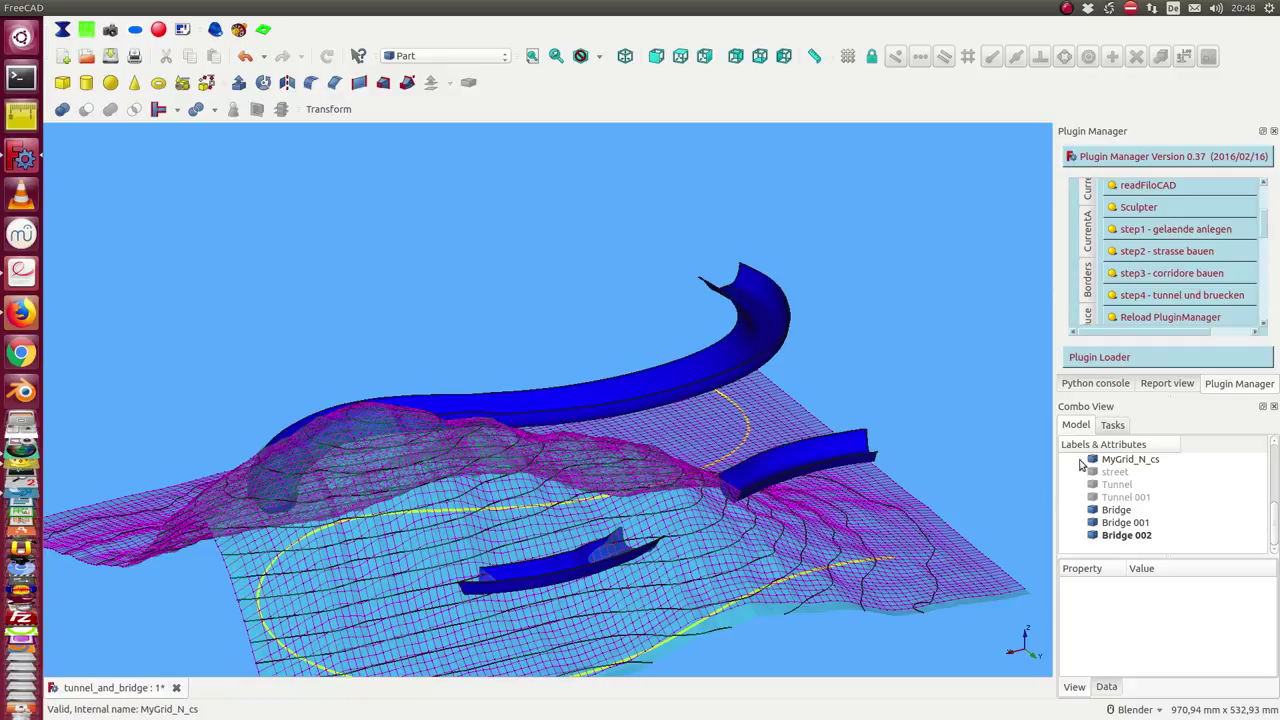
Show the green street again and orbit around the street and bridges.
left_click(1114, 472)
key("space")
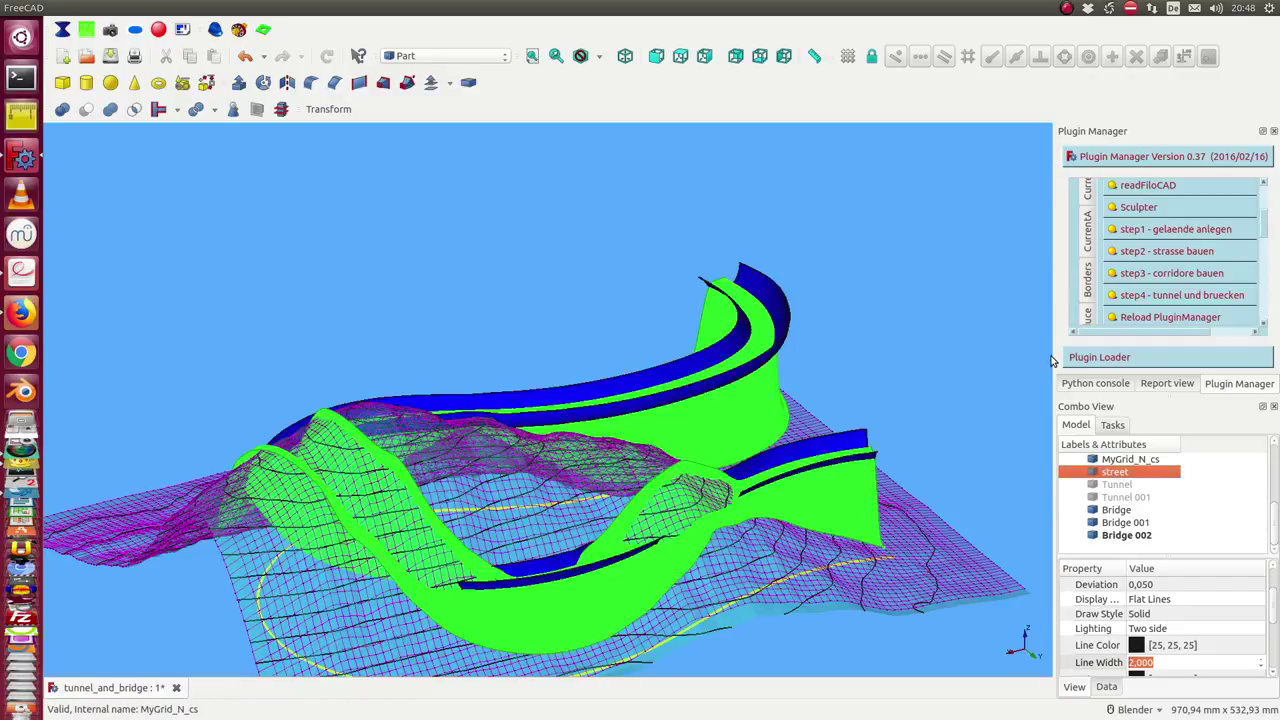
left_click(1045, 360)
mouse_move(1045, 360)
middle_mouse_down()
mouse_move(821, 433)
mouse_move(984, 410)
middle_mouse_up()
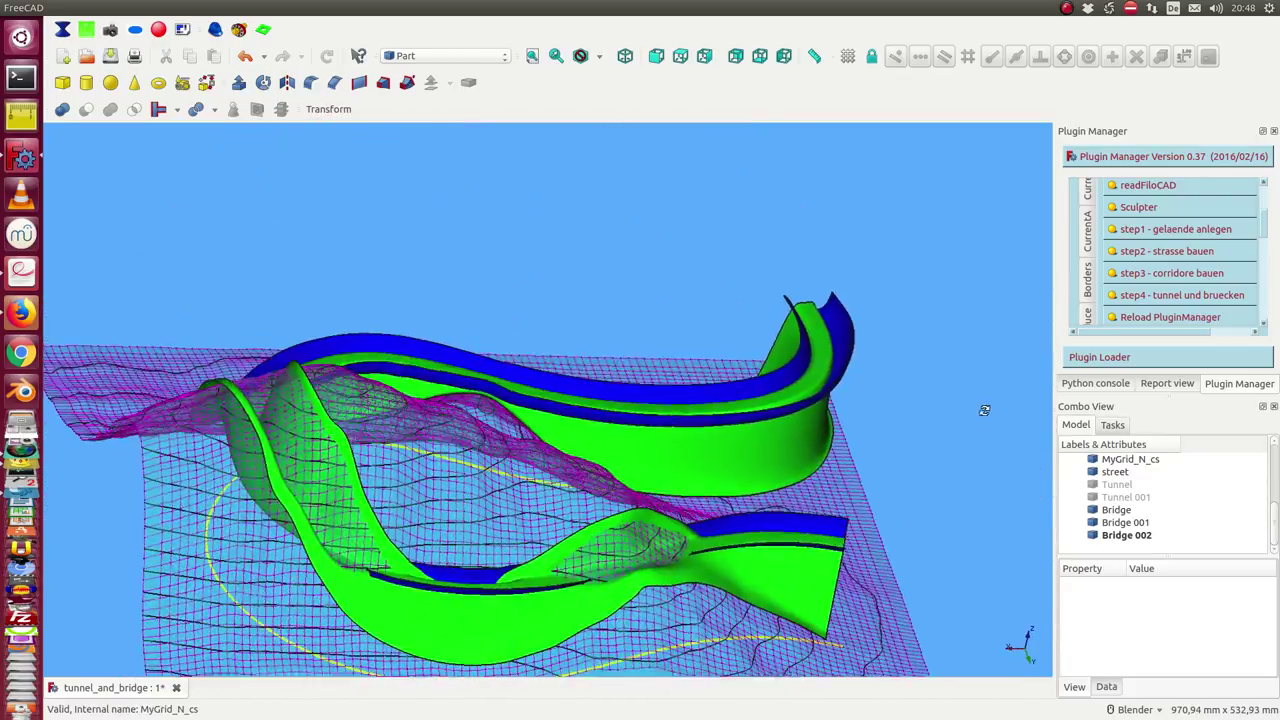
mouse_move(984, 410)
middle_mouse_down()
mouse_move(810, 634)
mouse_move(612, 545)
middle_mouse_up()
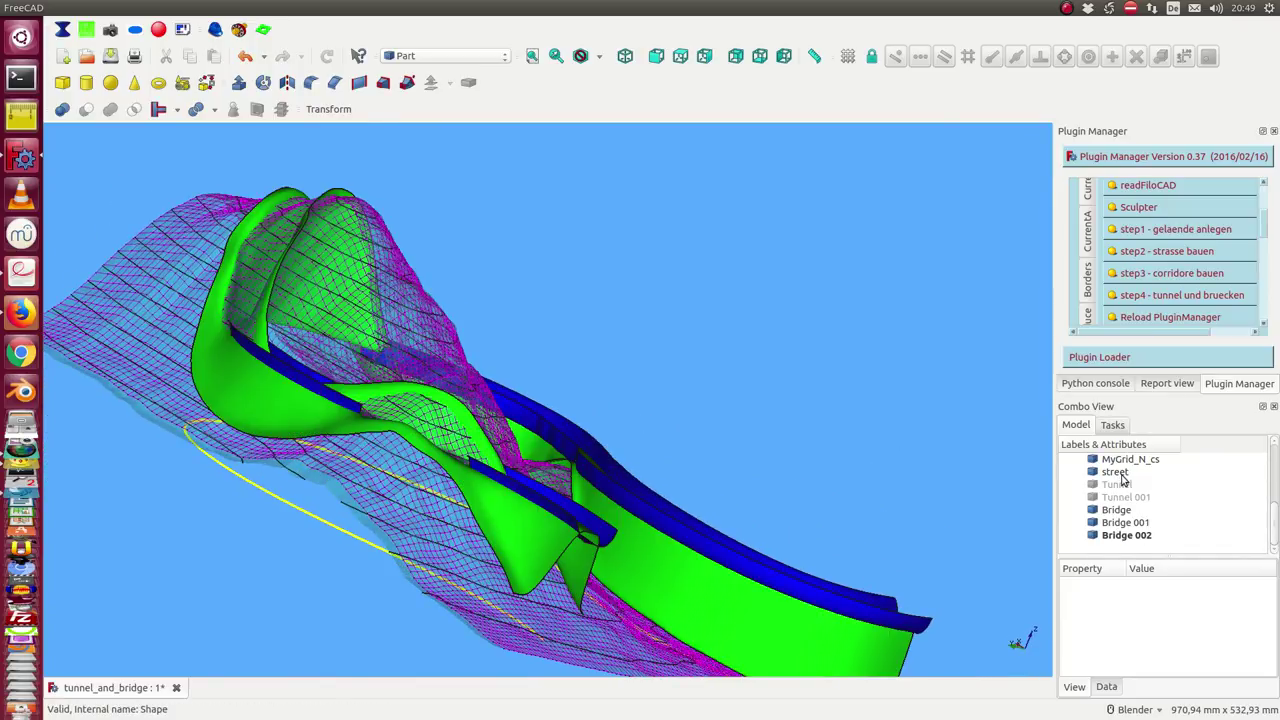
left_click(1116, 472)
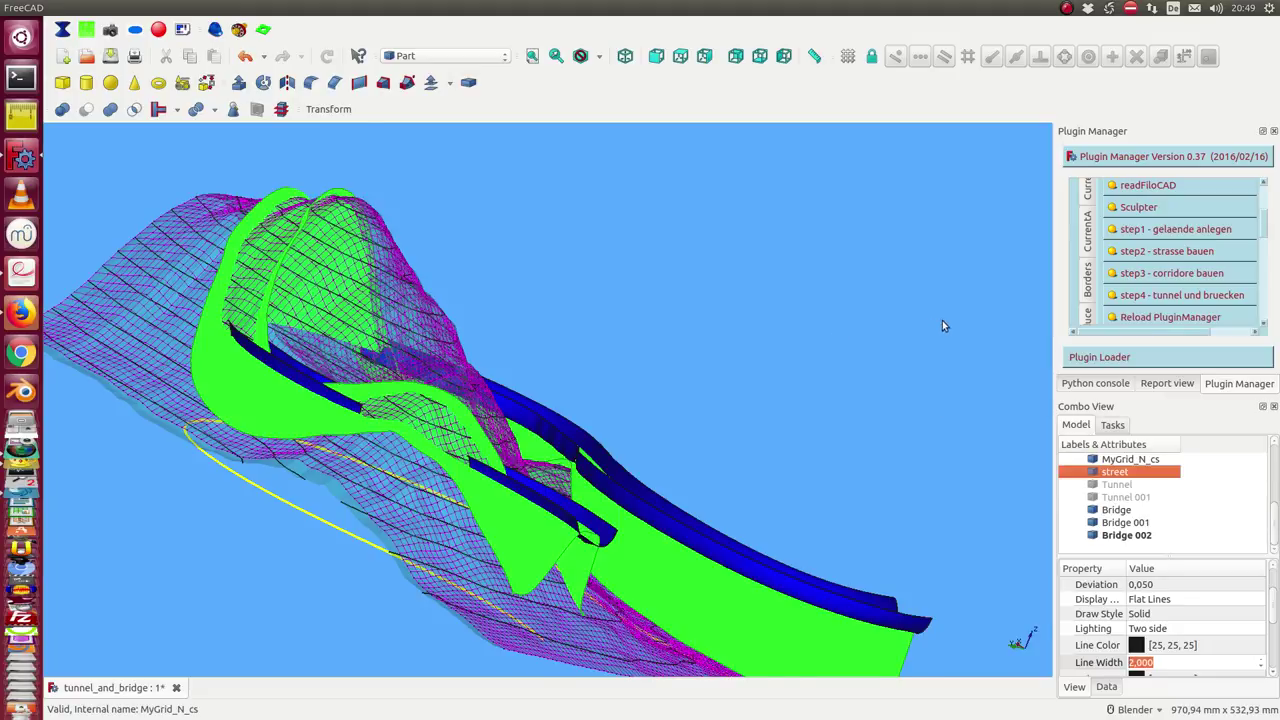
middle_click_drag(942, 326, 812, 292)
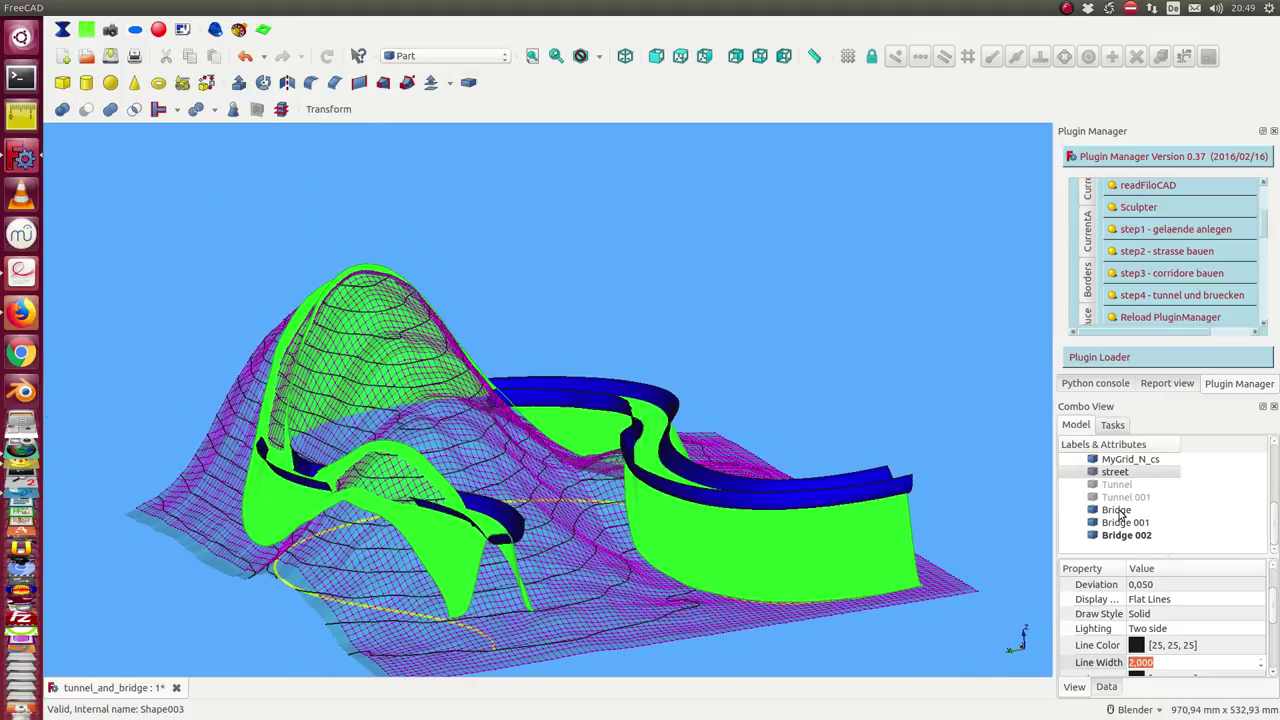
Hide Bridge, Bridge 001 and Bridge 002, leaving the street over the terrain.
left_click(1116, 510)
key("space")
key("space")
left_click(1116, 536)
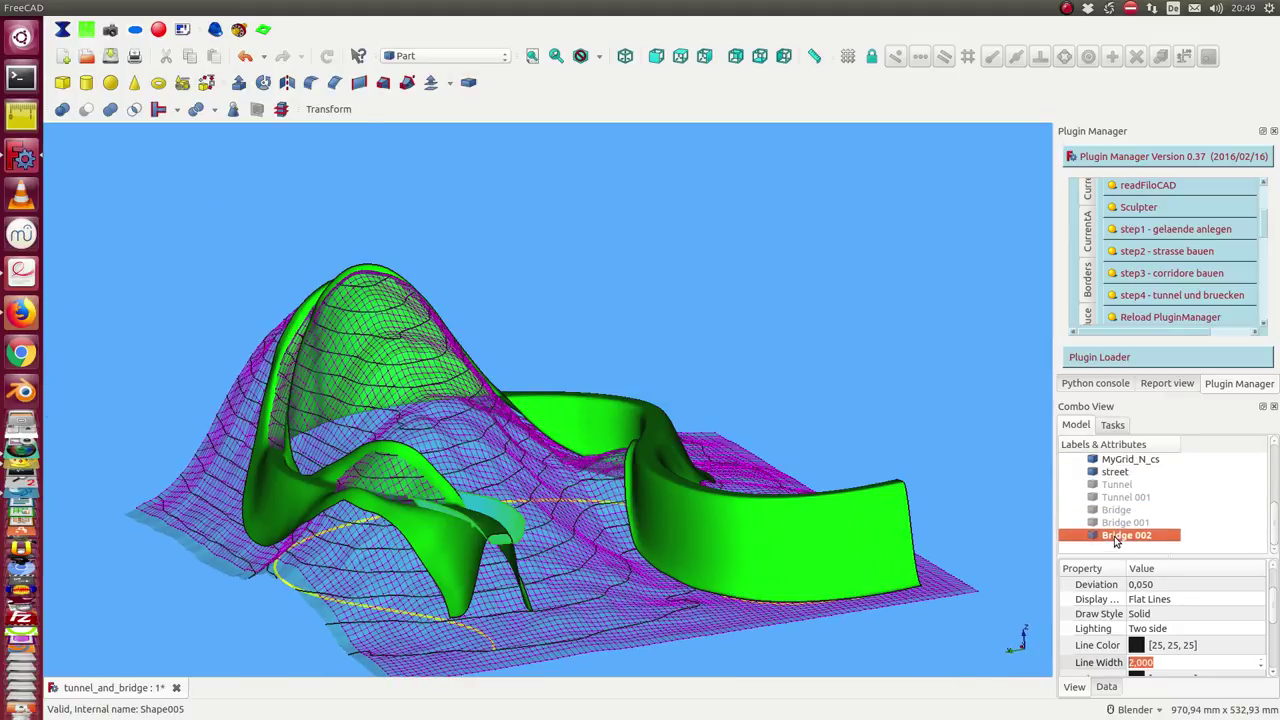
key("space")
left_click(1115, 472)
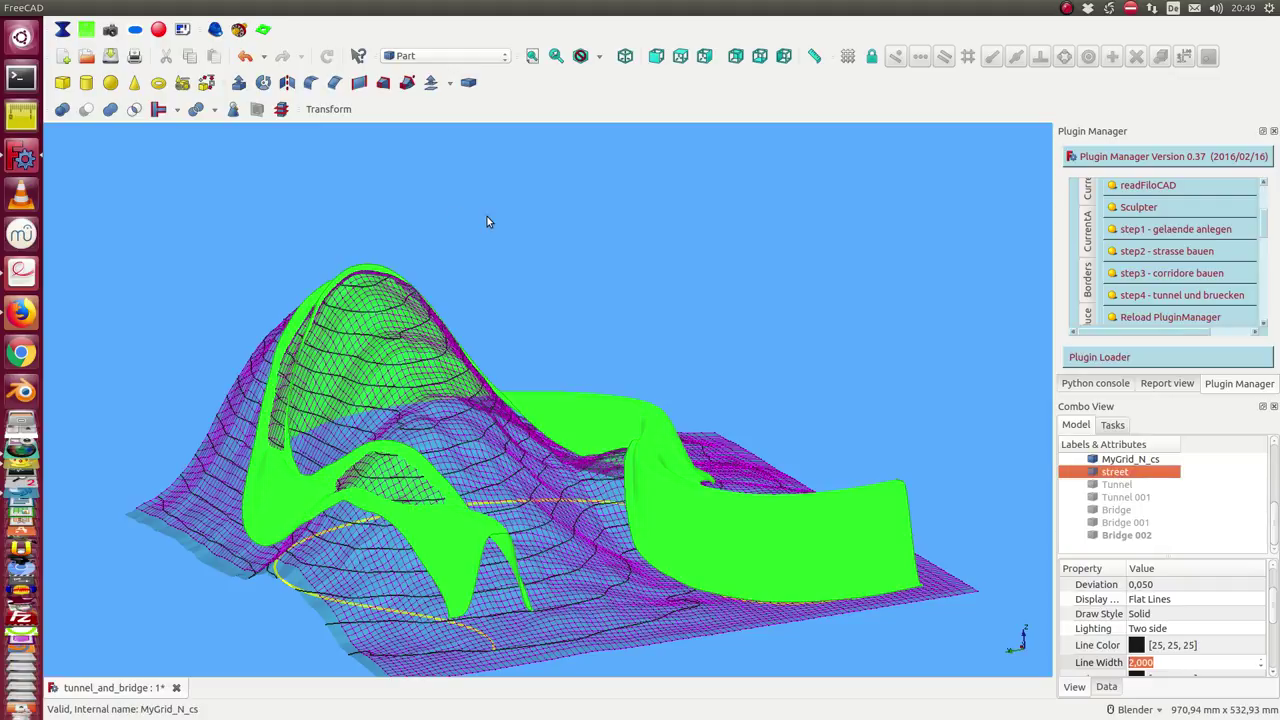
mouse_move(487, 222)
middle_mouse_down()
mouse_move(758, 451)
mouse_move(542, 239)
middle_mouse_up()
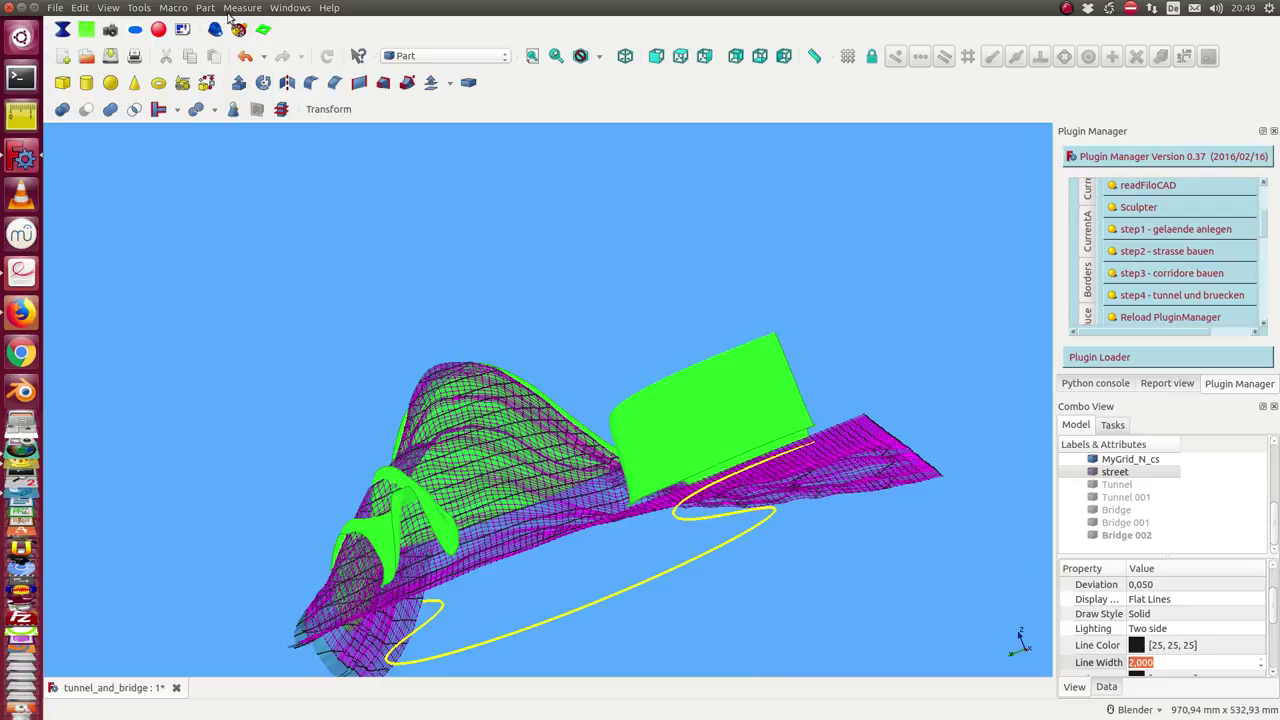
In the Nurbs workbench, cut a fine segment, MyFineSegment, from the street face.
left_click(448, 56)
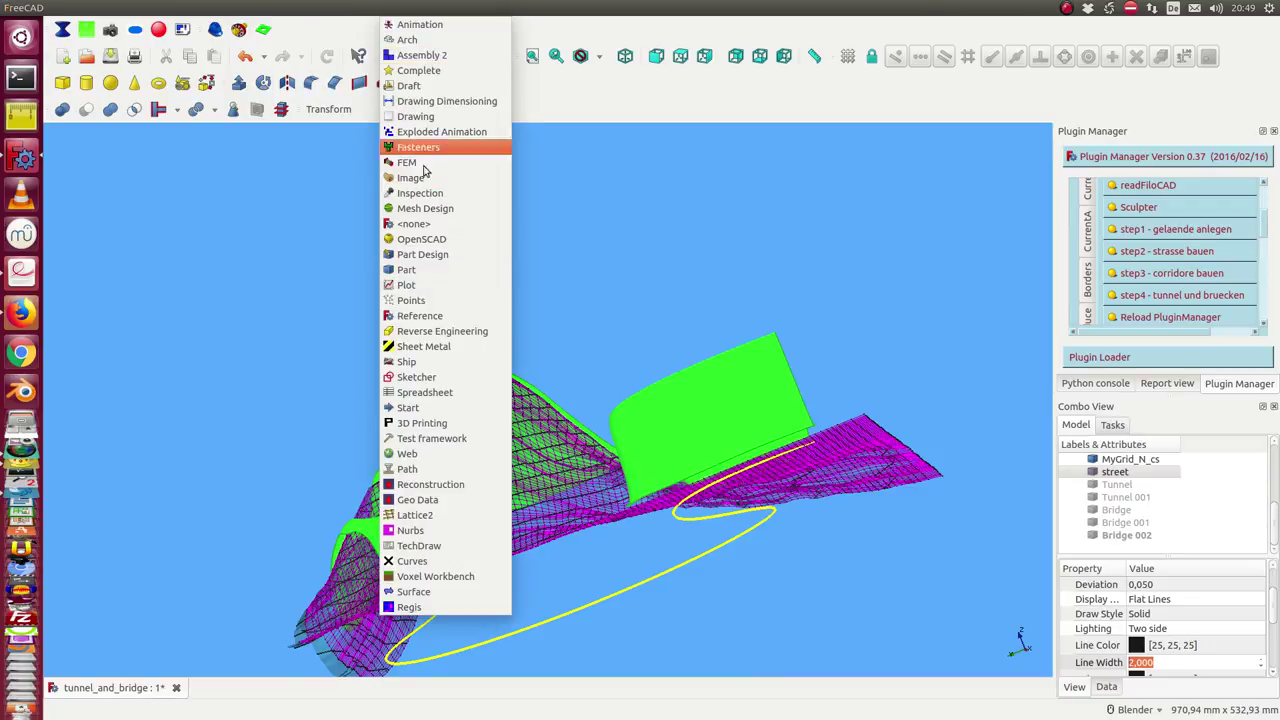
left_click(410, 531)
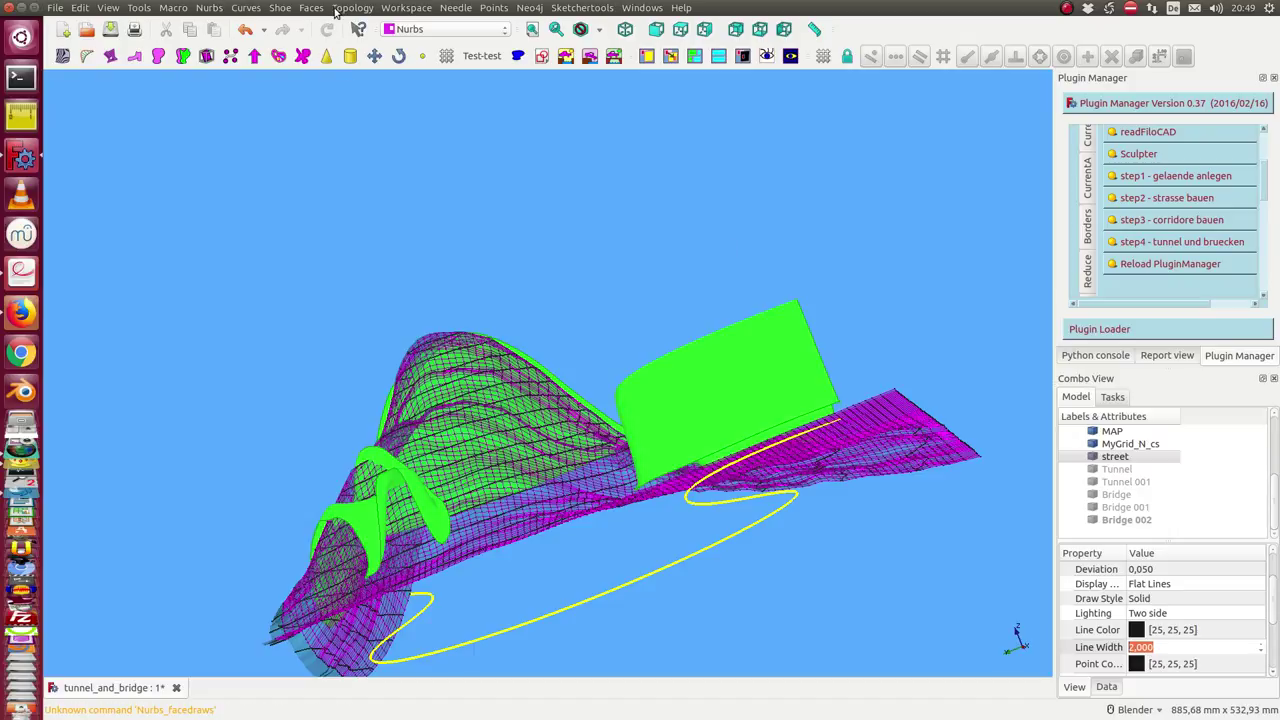
left_click(311, 8)
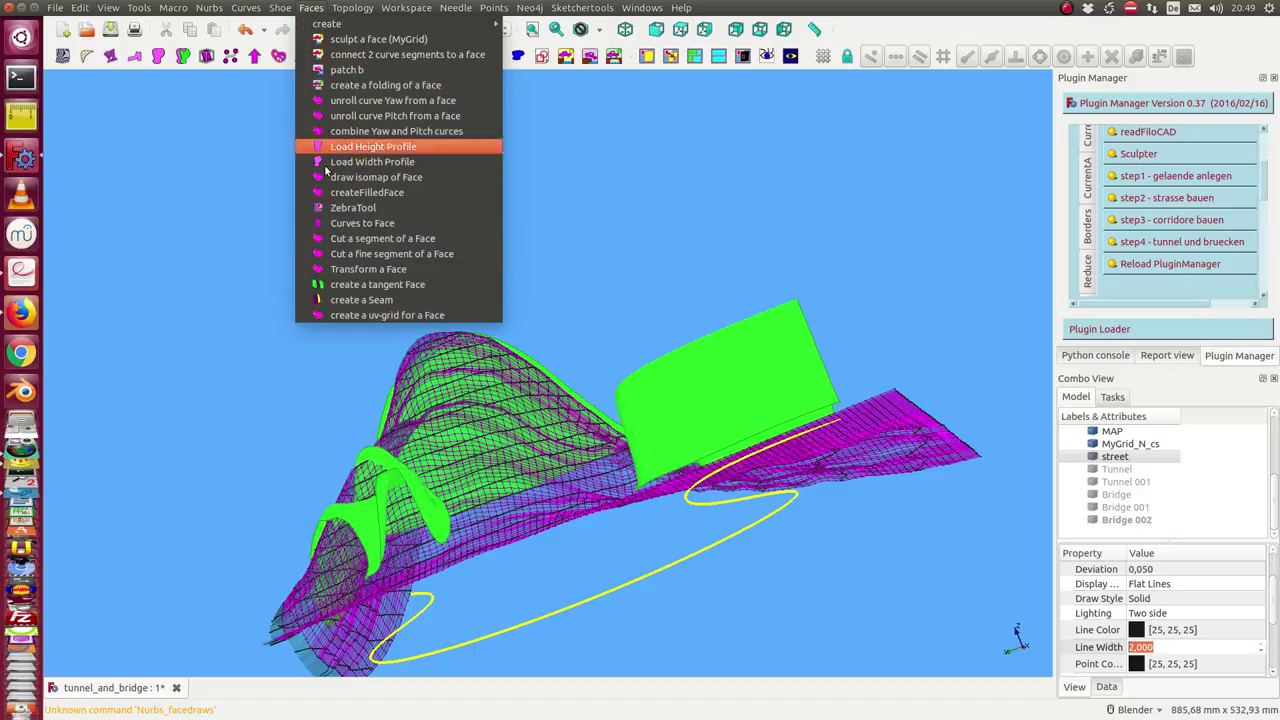
left_click(362, 259)
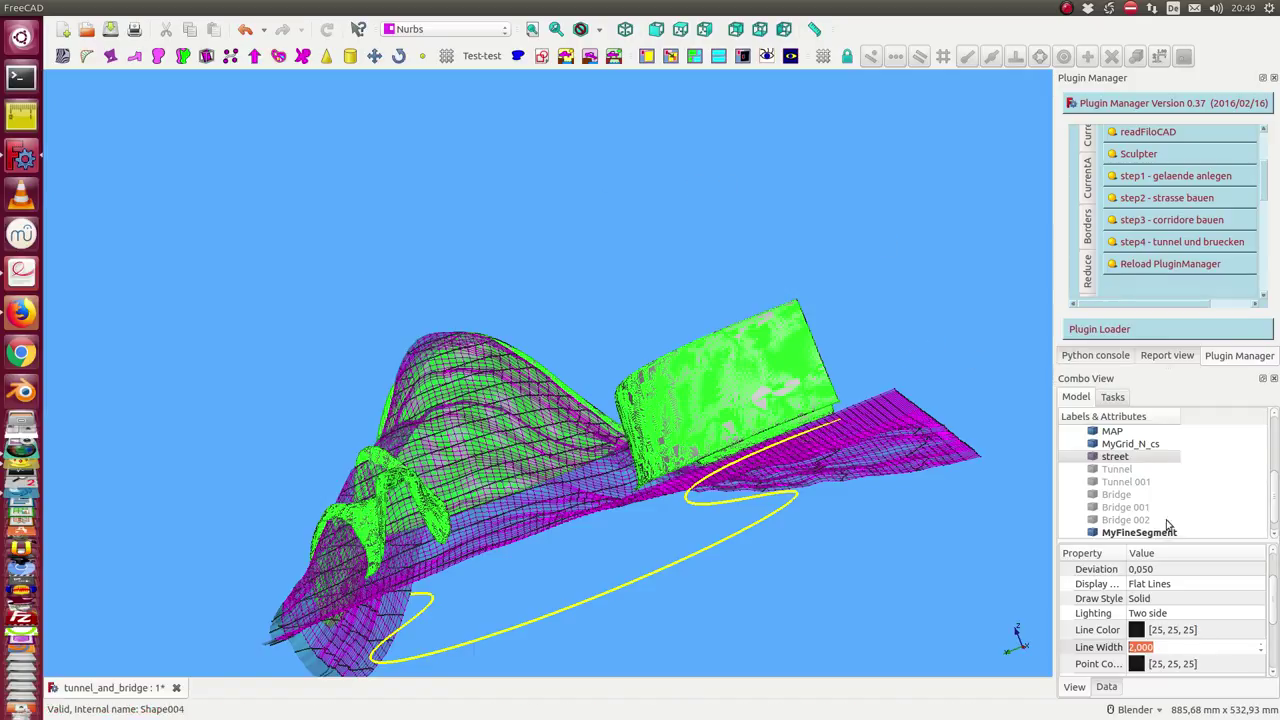
left_click(1156, 536)
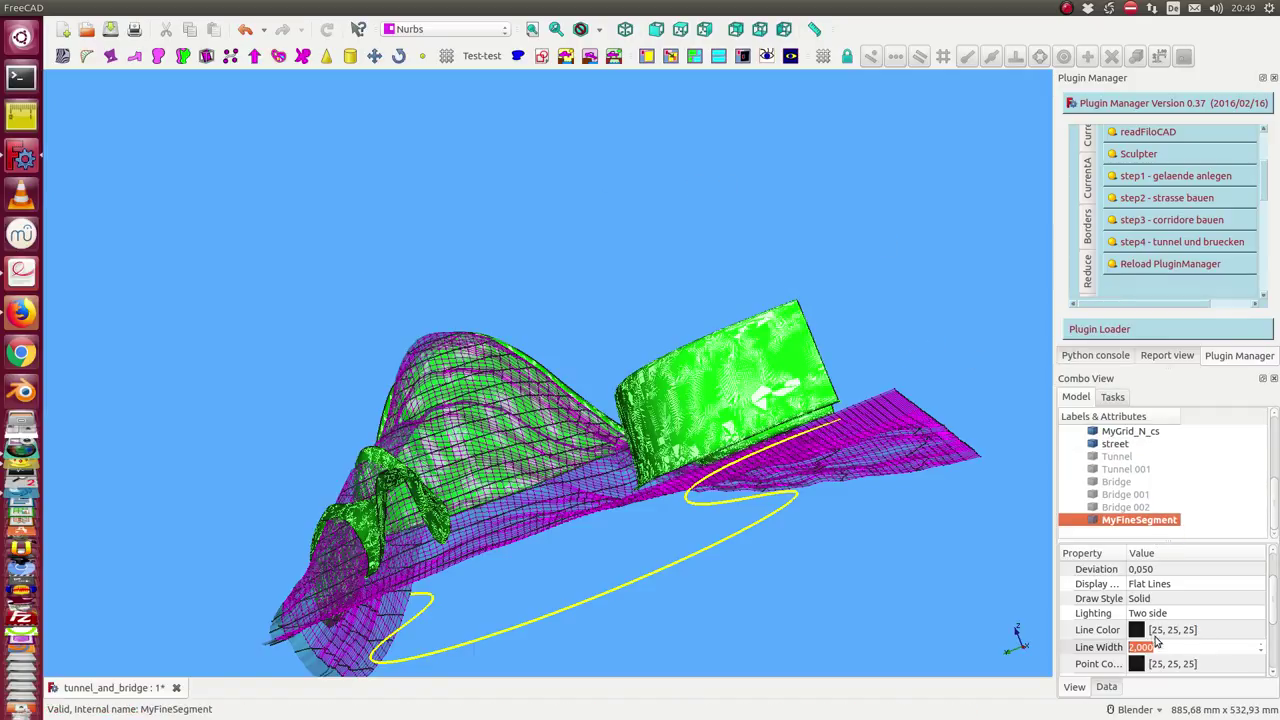
Give MyFineSegment a yellow shape colour and line width 1.
scroll(1174, 652, "down", 1)
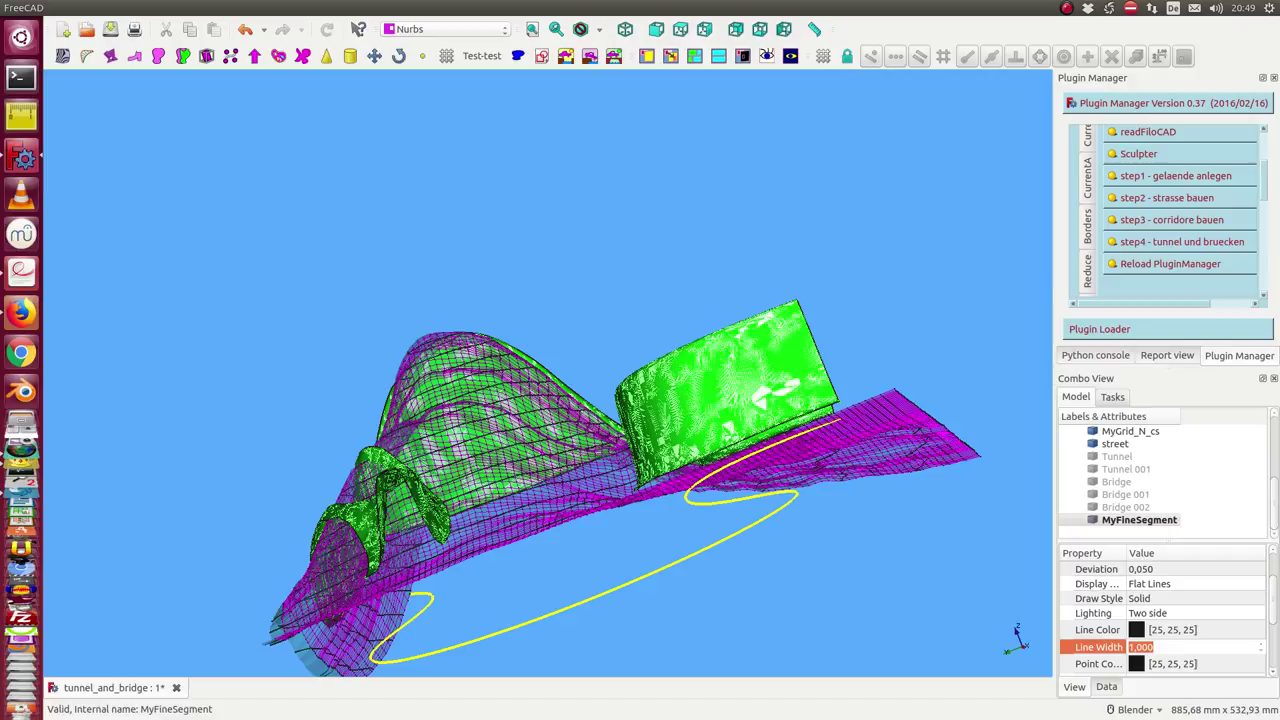
left_click_drag(1275, 614, 1181, 654)
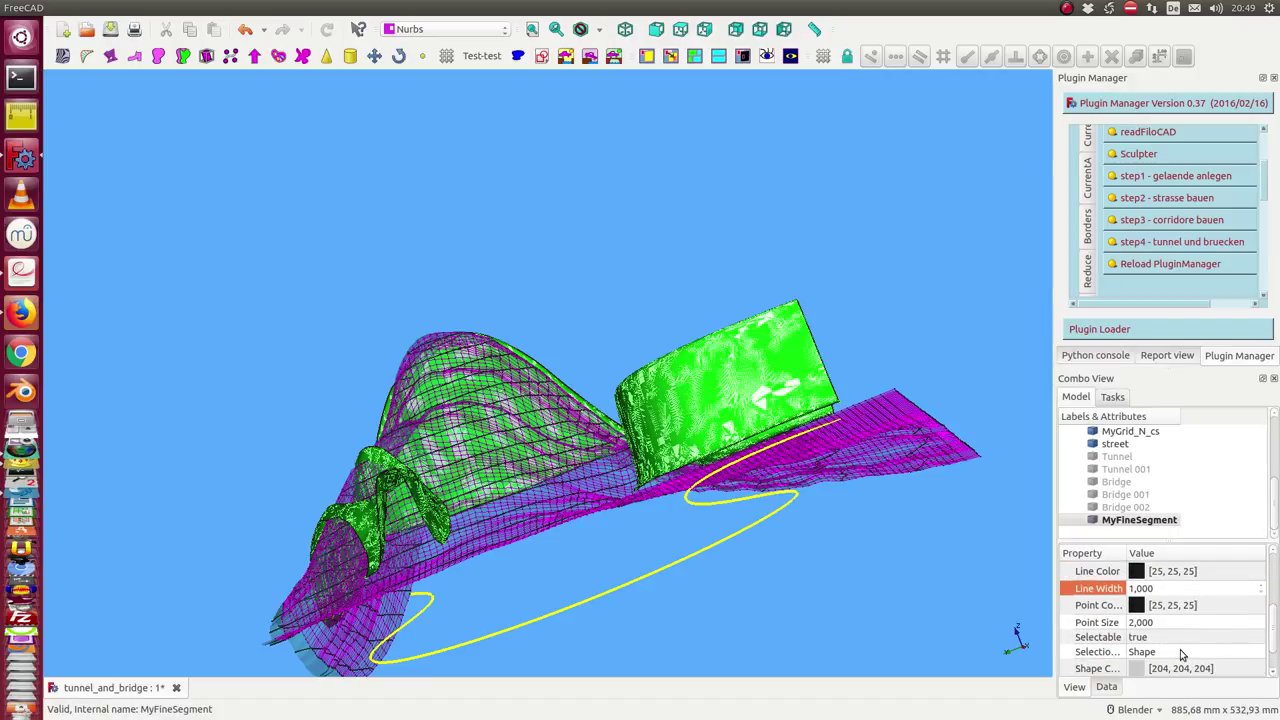
double_click(1181, 672)
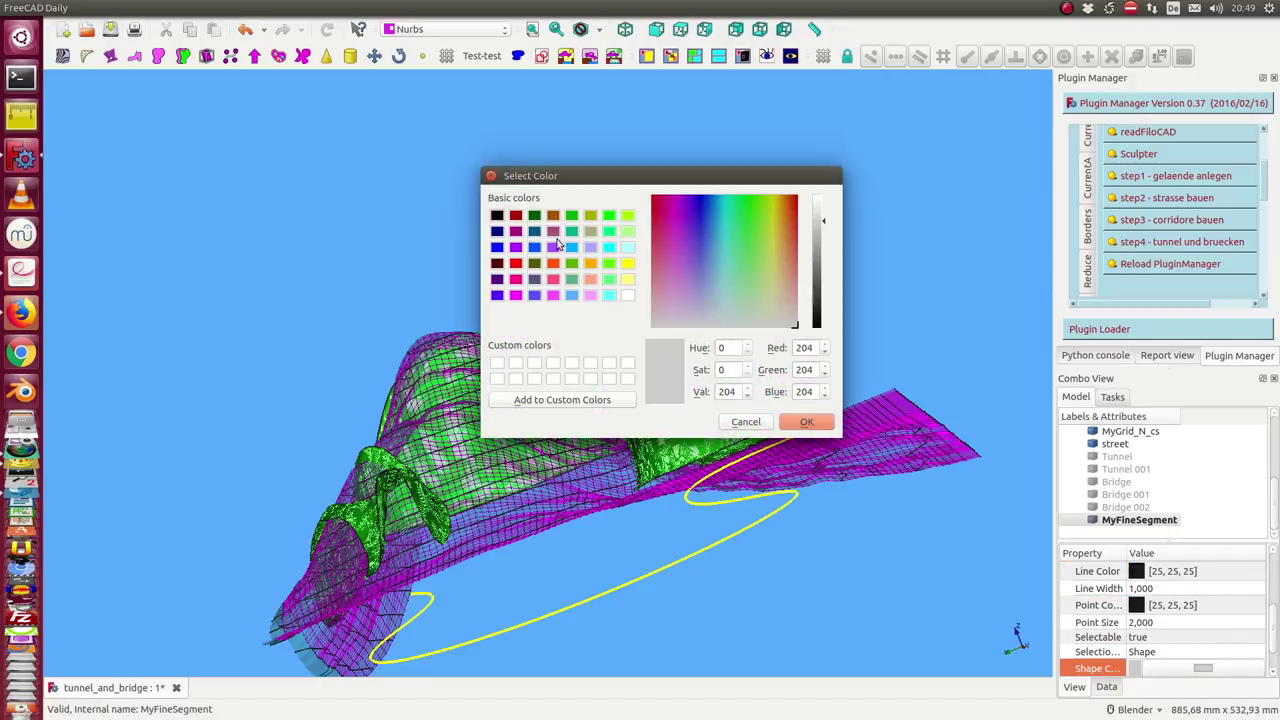
left_click(628, 264)
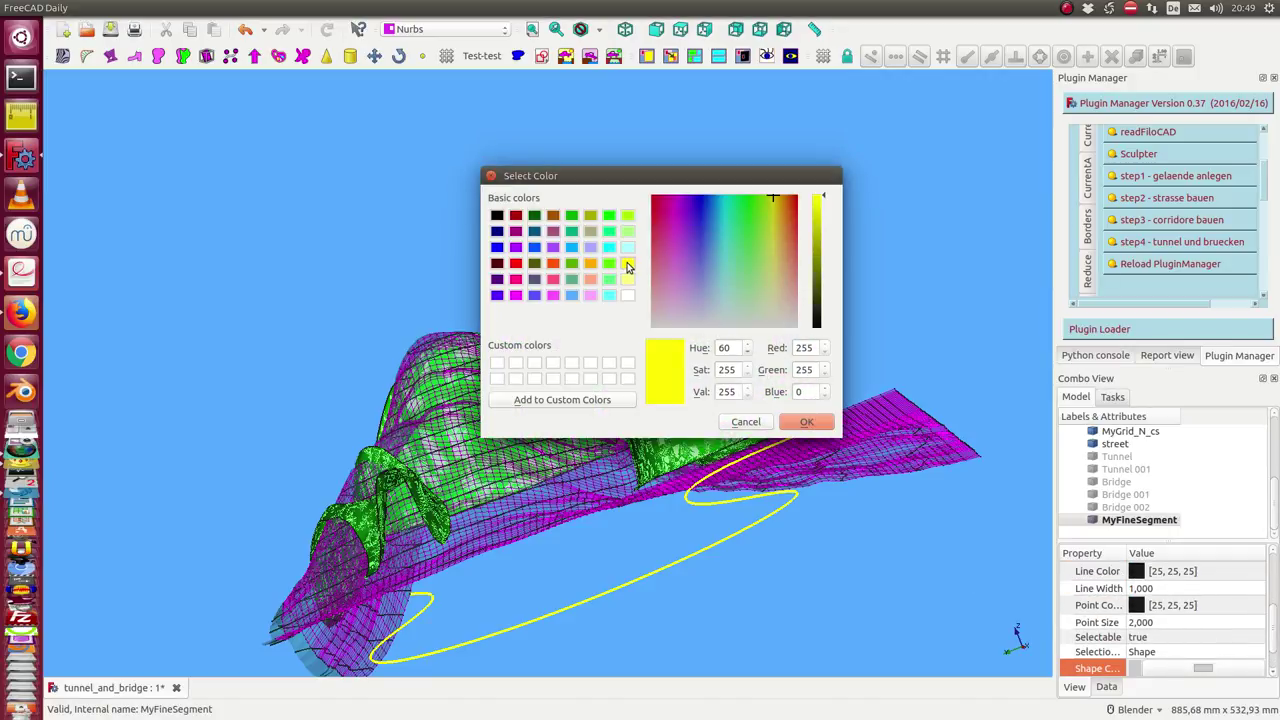
left_click(806, 422)
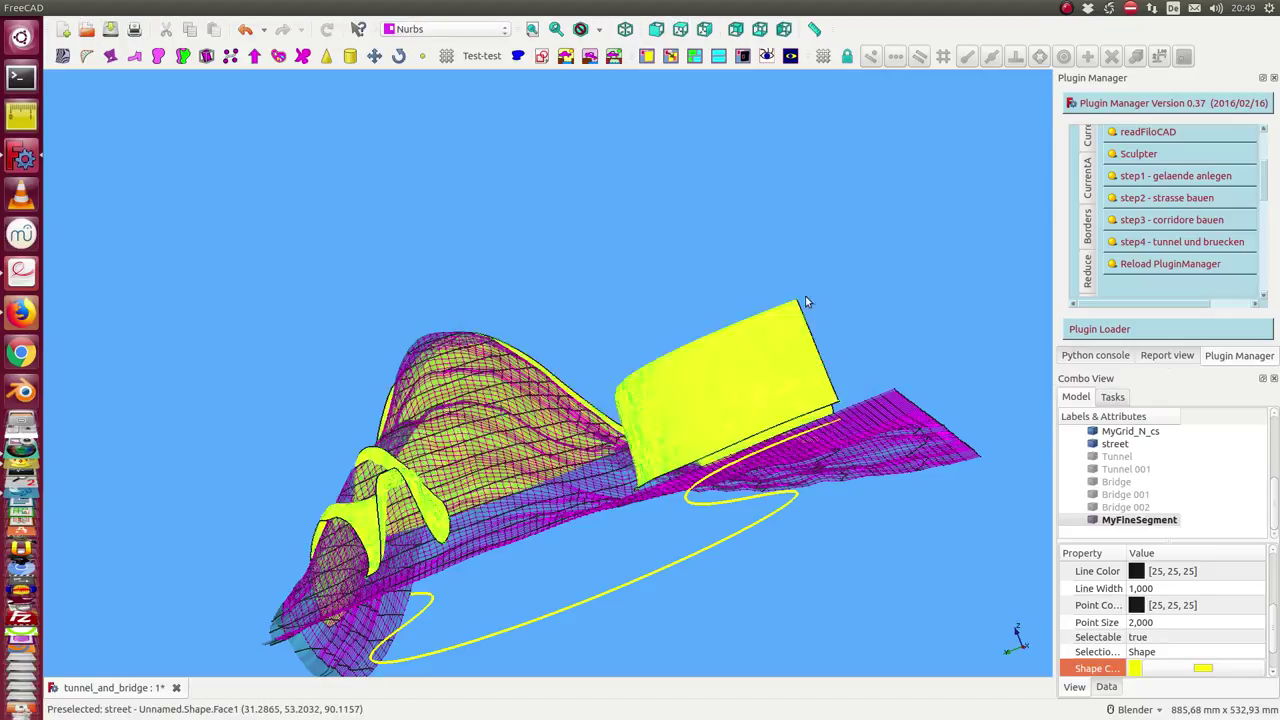
left_click(1106, 687)
Set MyFineSegment's vmax to 76 and vmin to 38 in the Data tab.
scroll(1274, 660, "down", 1)
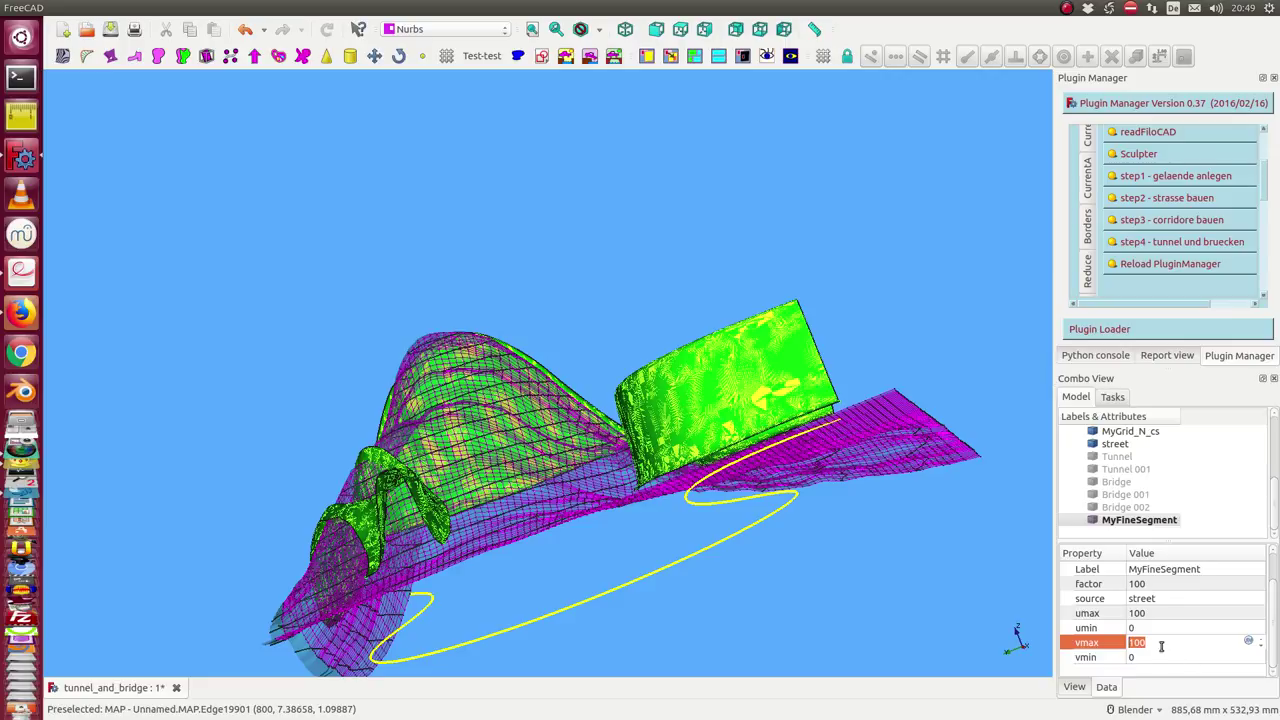
scroll(1155, 646, "down", 1)
scroll(1145, 646, "down", 1)
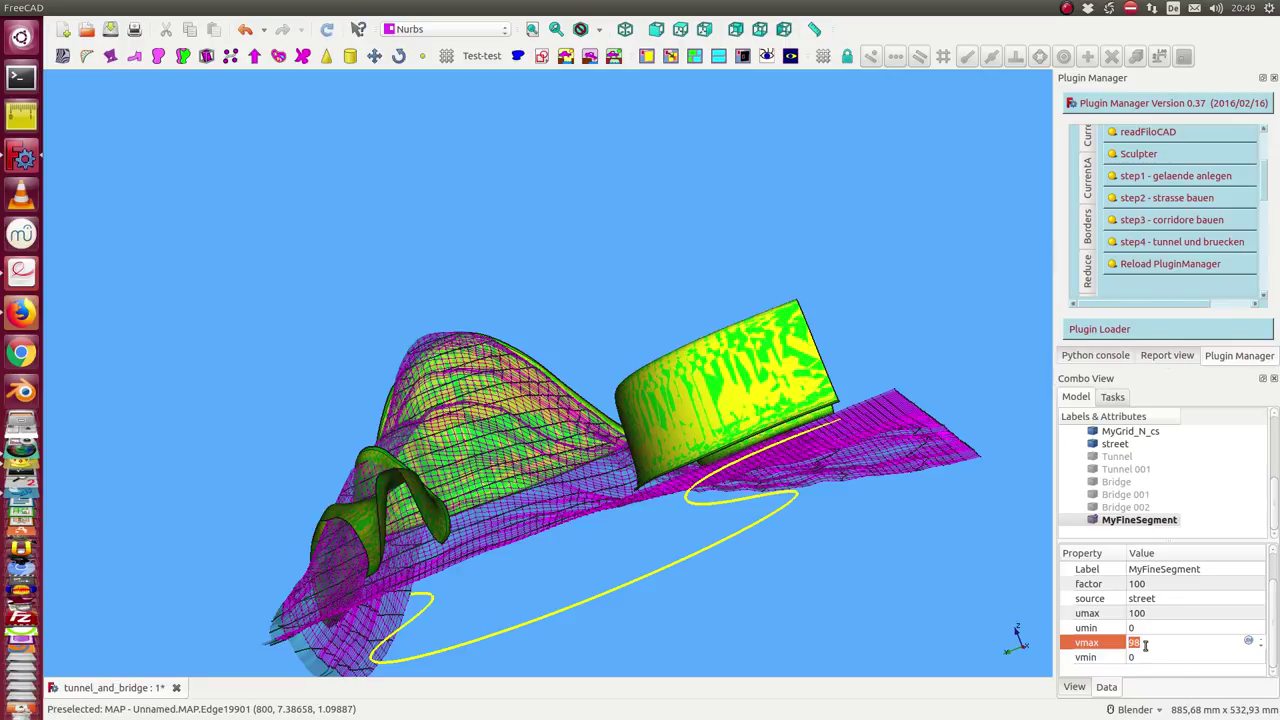
type("76")
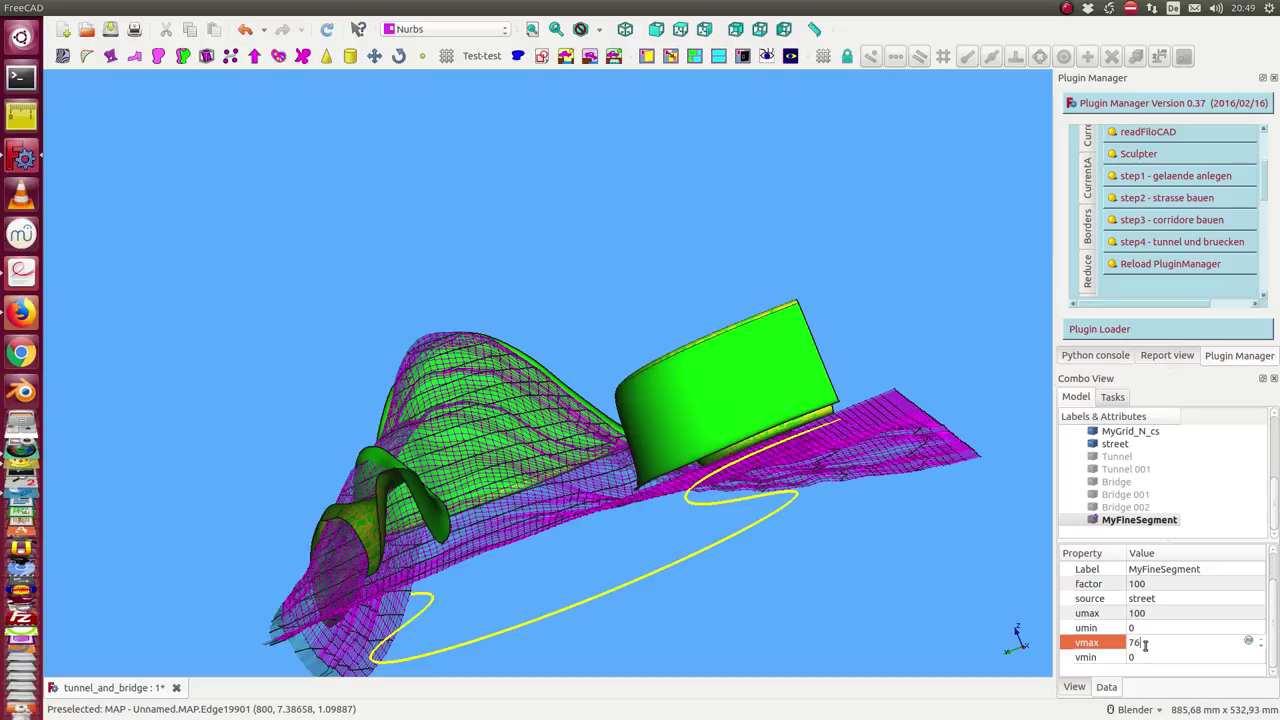
middle_click_drag(965, 483, 785, 397)
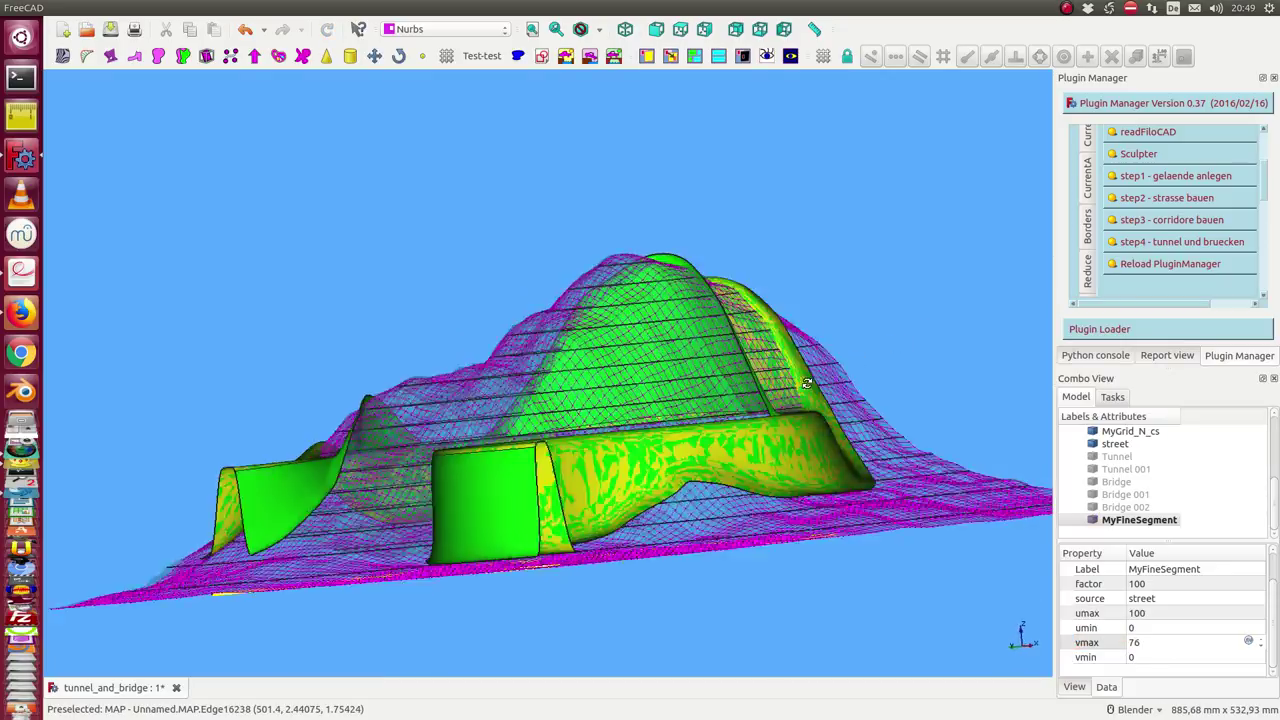
left_click(1154, 658)
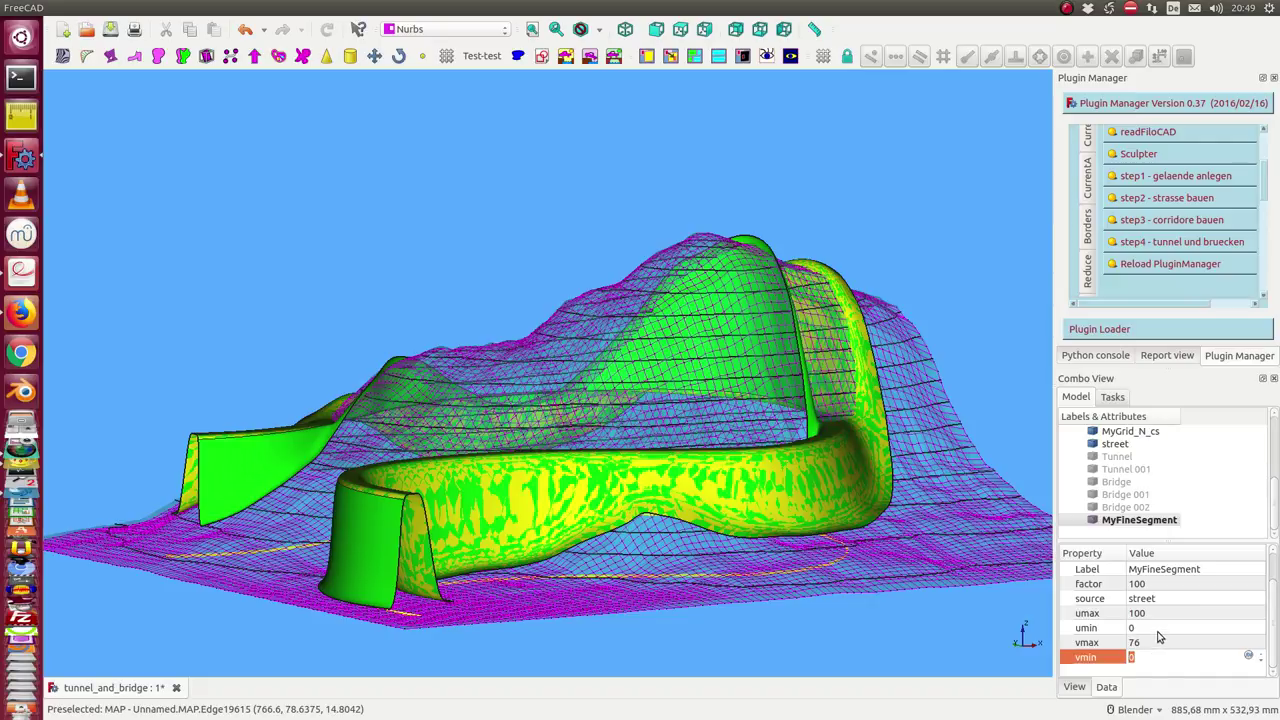
type("3")
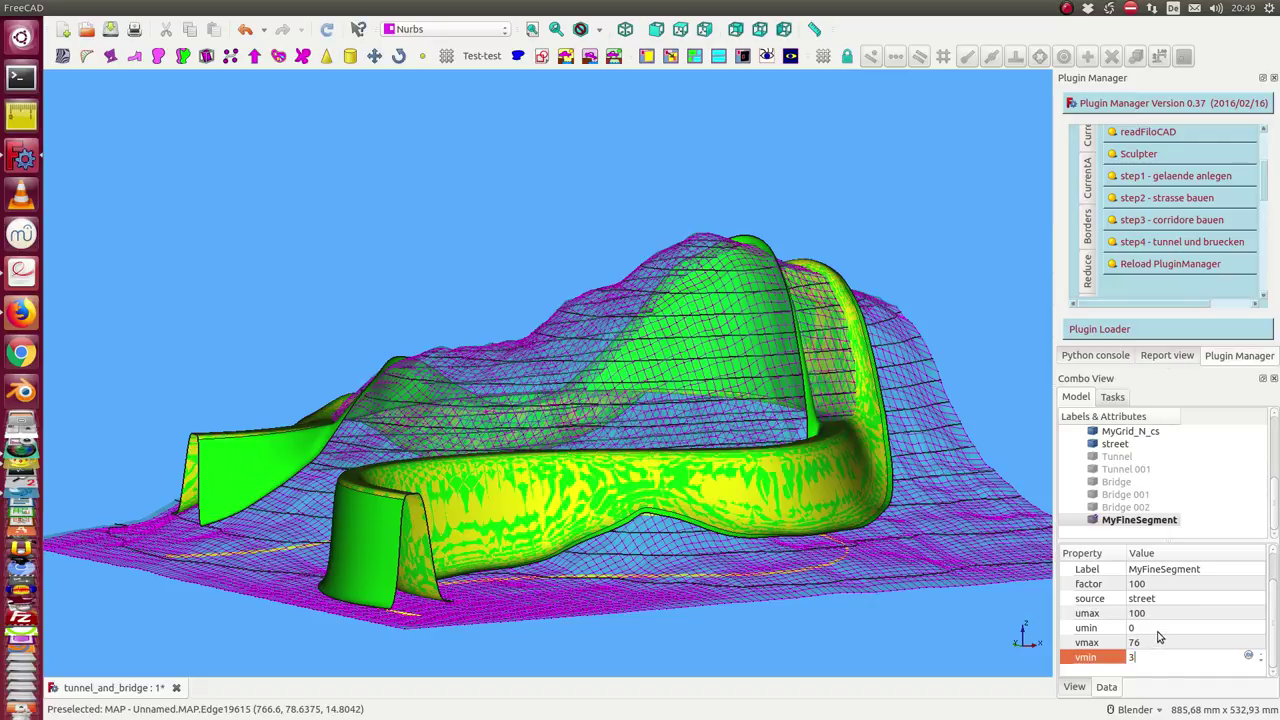
type("8")
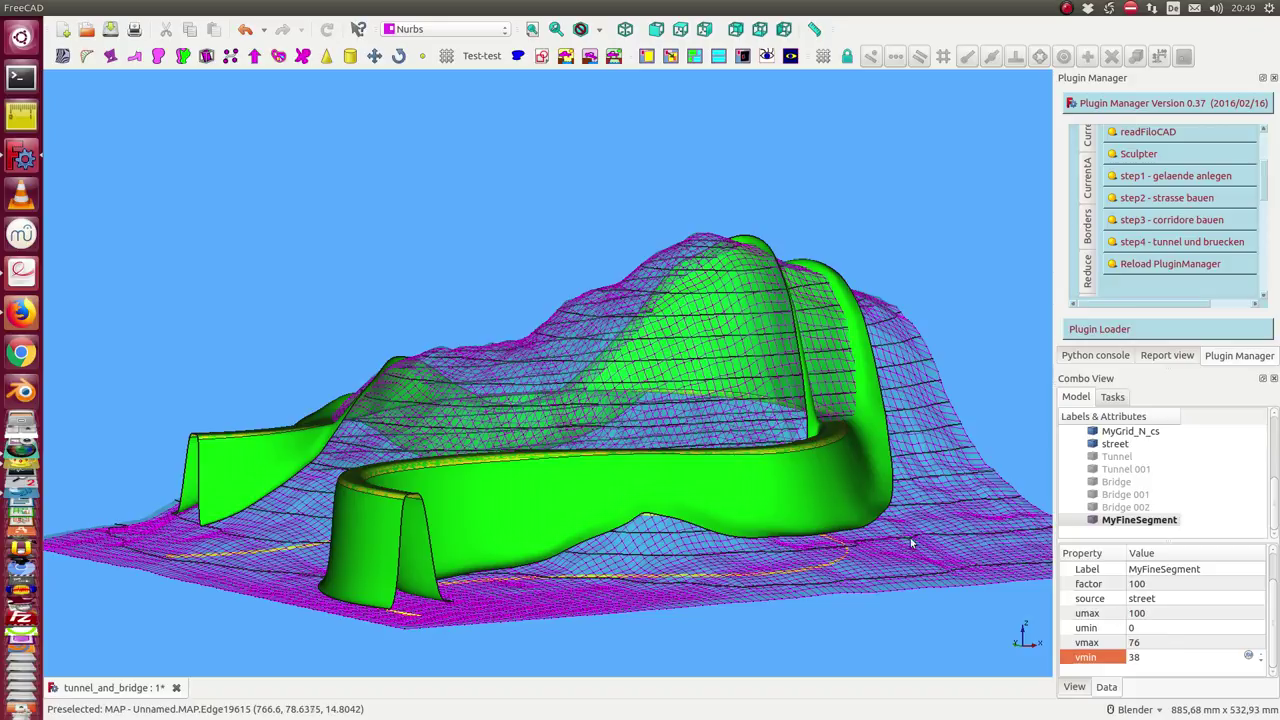
Hide the green street surfaces to reveal the yellow road segment.
left_click(1115, 443)
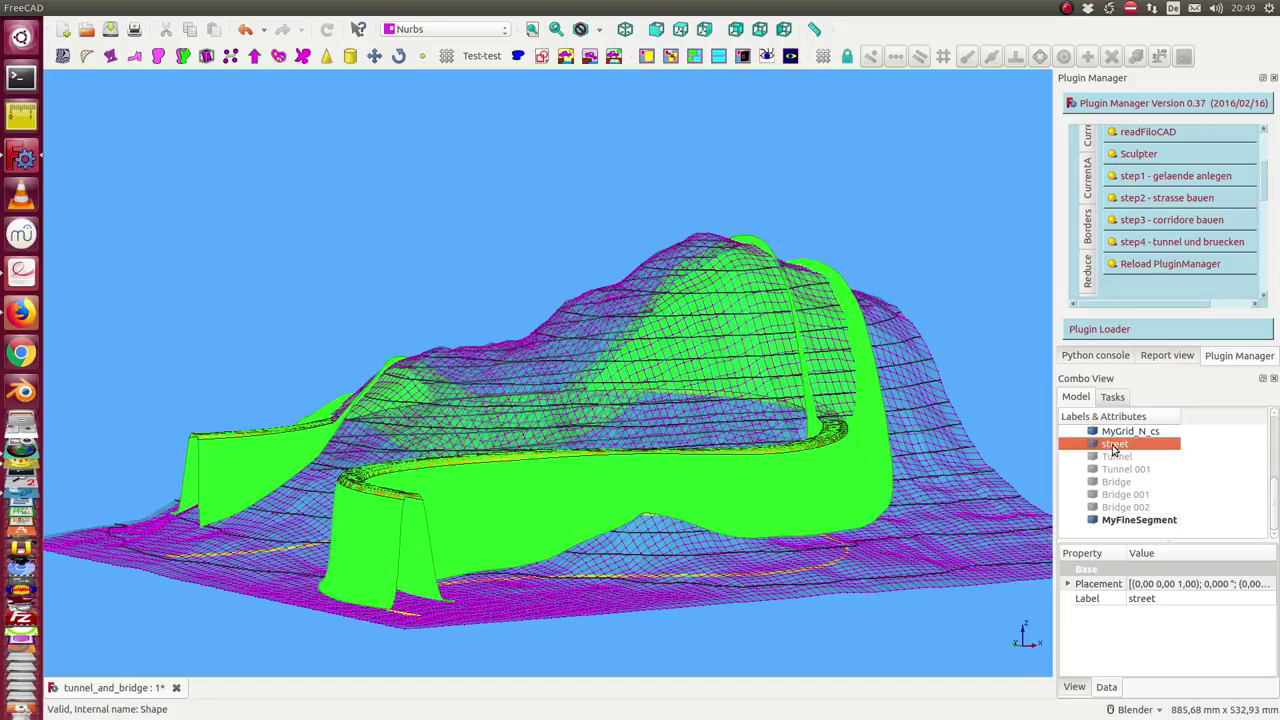
key("space")
mouse_move(420, 320)
middle_mouse_down()
mouse_move(338, 296)
mouse_move(377, 237)
mouse_move(323, 266)
mouse_move(337, 293)
mouse_move(300, 277)
mouse_move(340, 280)
middle_mouse_up()
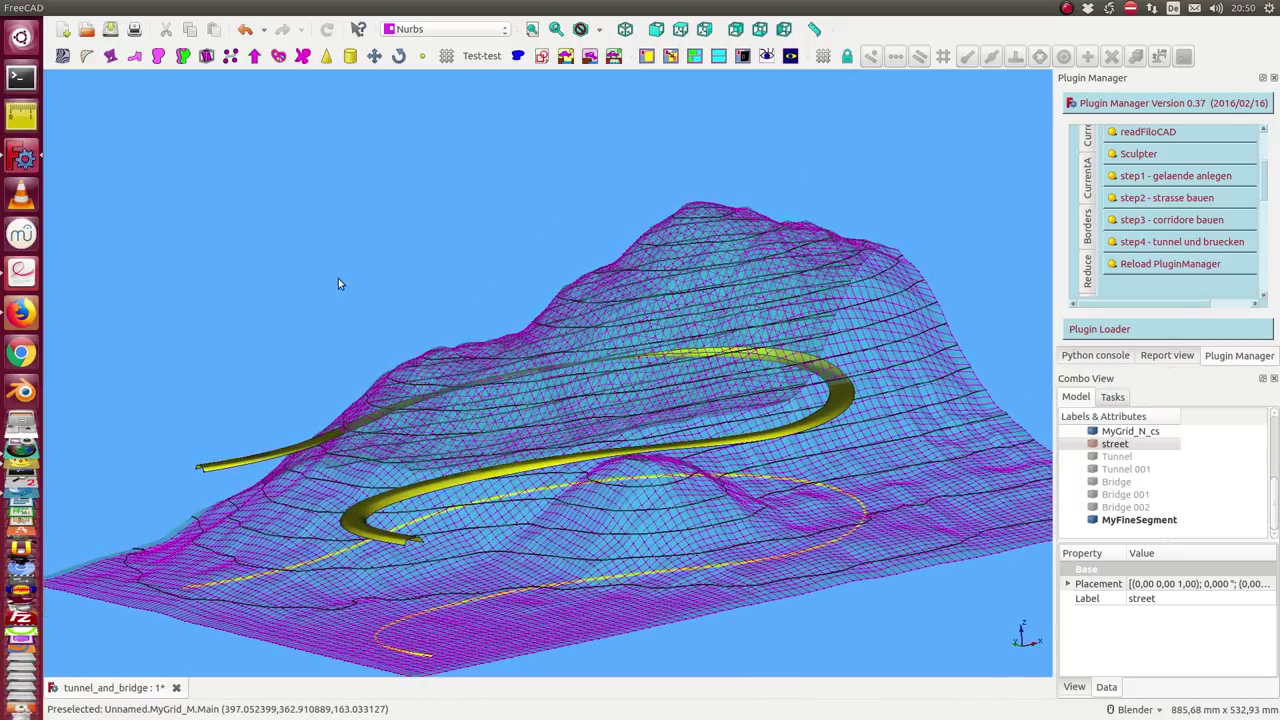
Make the blue Bridge and Bridge 002 objects visible again.
left_click(1117, 497)
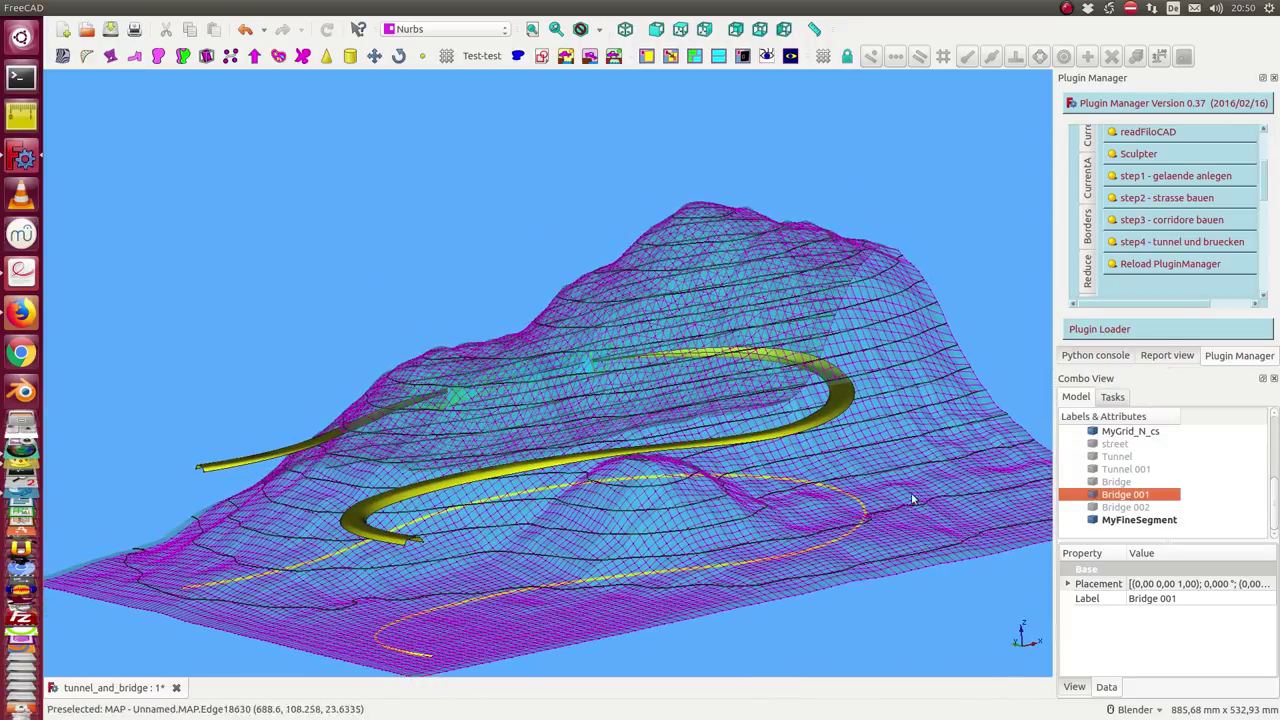
mouse_move(234, 305)
middle_mouse_down()
mouse_move(1006, 634)
mouse_move(810, 437)
mouse_move(797, 391)
mouse_move(880, 390)
mouse_move(770, 385)
middle_mouse_up()
left_click(1125, 507)
key("space")
left_click(1116, 481)
key("space")
Make the red Tunnel and Tunnel 001 objects visible again.
left_click(880, 390)
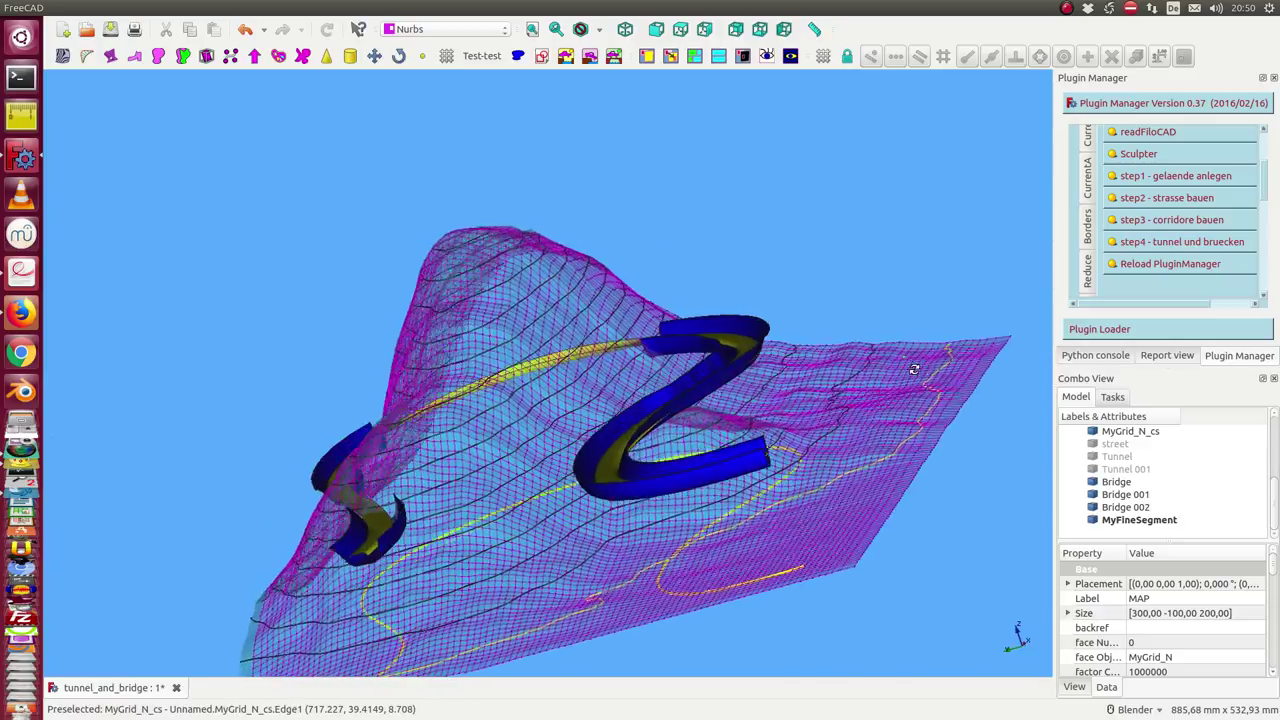
left_click(1117, 456)
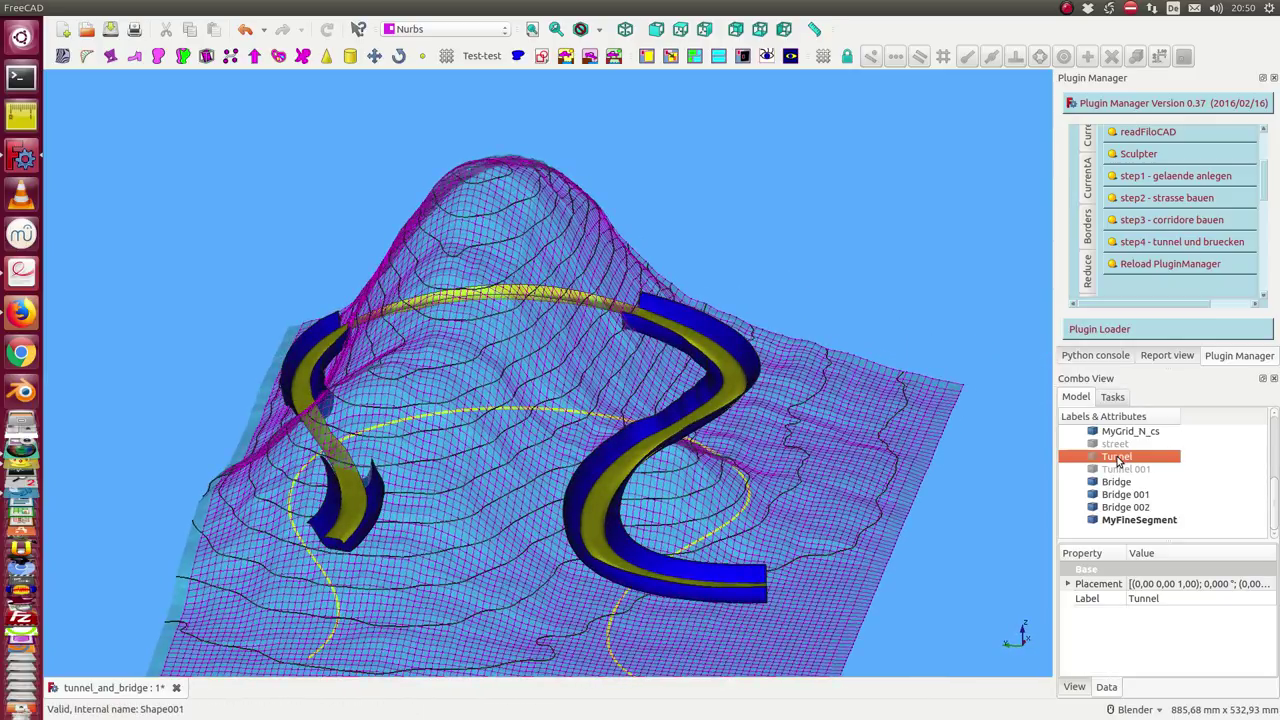
key("space")
left_click(1110, 469)
key("space")
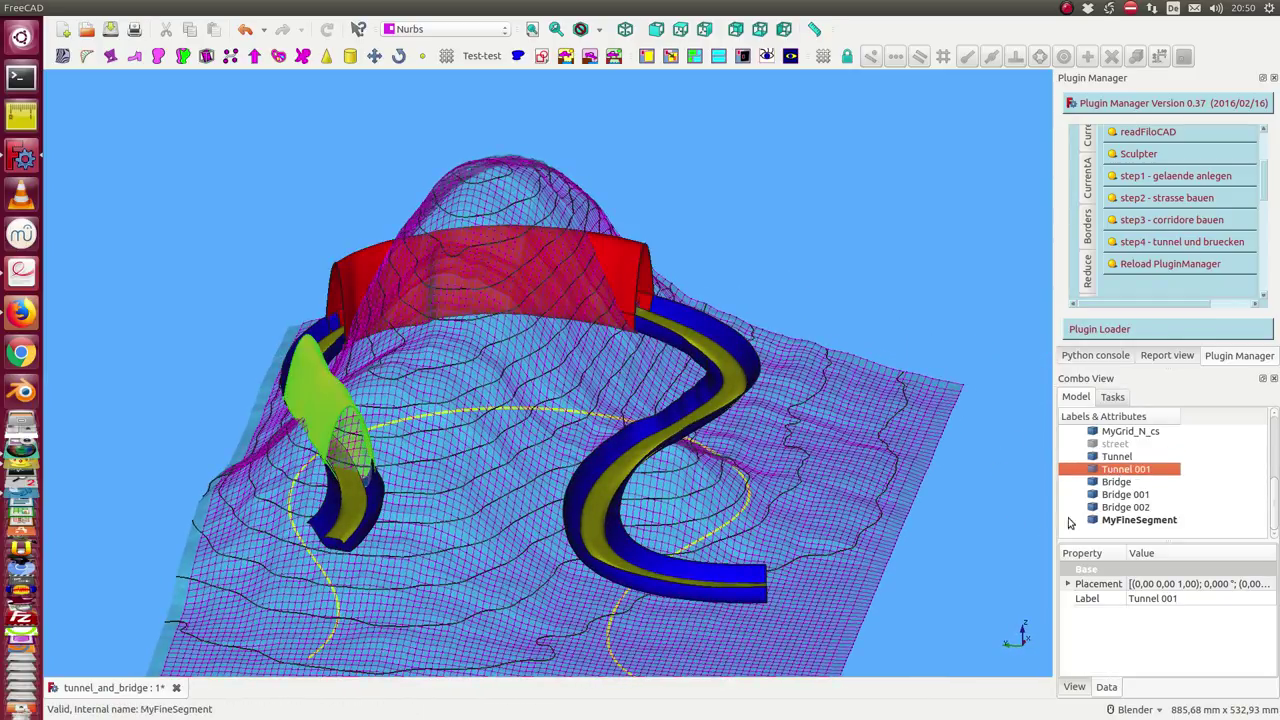
scroll(1112, 448, "up", 1)
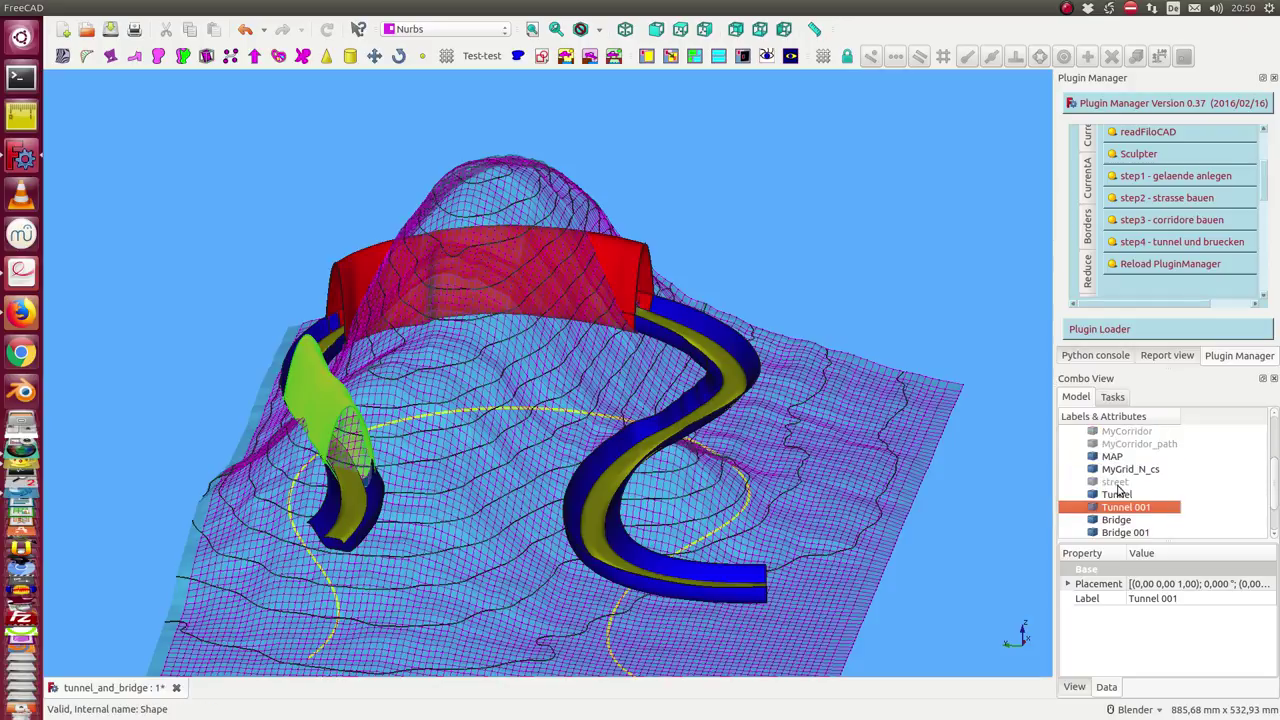
scroll(1116, 480, "up", 1)
Hide the MAP mesh and MyGrid_M surface, then orbit to inspect bridges and tunnels.
left_click(1108, 496)
key("space")
left_click(1124, 431)
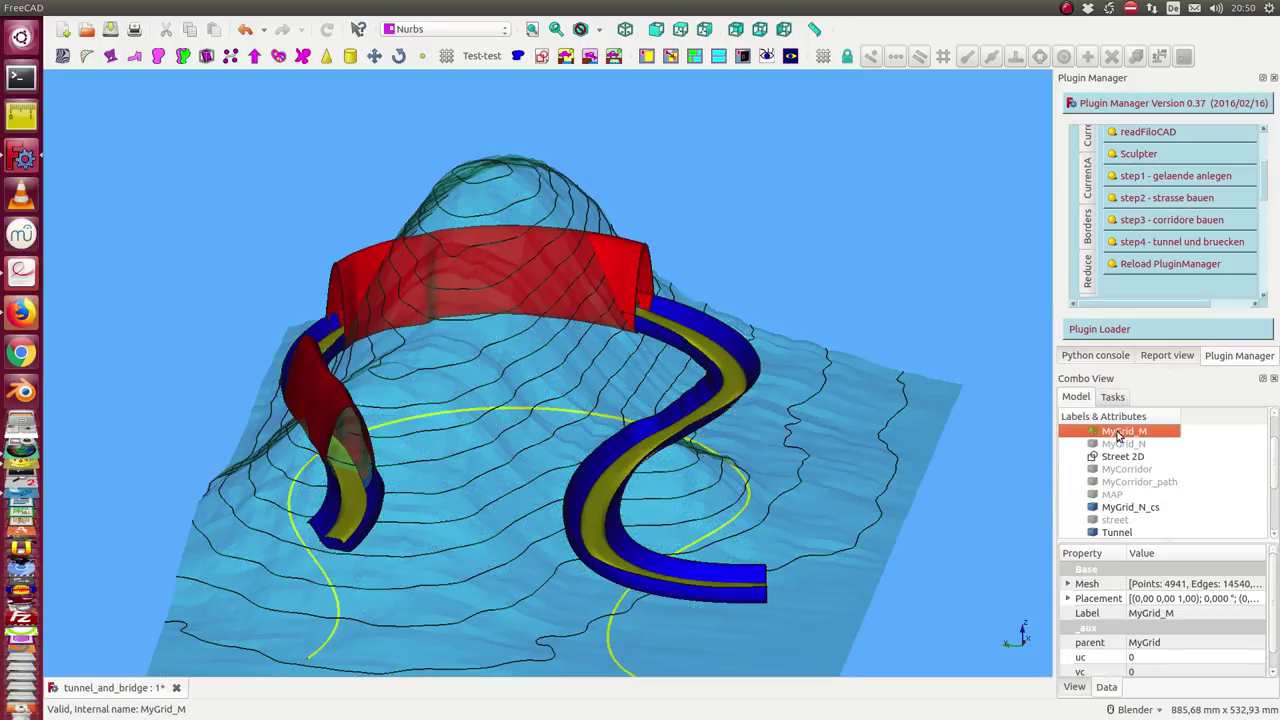
key("space")
mouse_move(940, 520)
middle_mouse_down()
mouse_move(916, 472)
mouse_move(1037, 296)
mouse_move(836, 403)
mouse_move(241, 342)
mouse_move(410, 327)
mouse_move(317, 231)
mouse_move(136, 271)
mouse_move(146, 297)
mouse_move(466, 294)
mouse_move(492, 278)
mouse_move(571, 351)
mouse_move(614, 263)
mouse_move(594, 220)
mouse_move(490, 271)
mouse_move(551, 337)
mouse_move(606, 240)
mouse_move(563, 303)
mouse_move(470, 258)
middle_mouse_up()
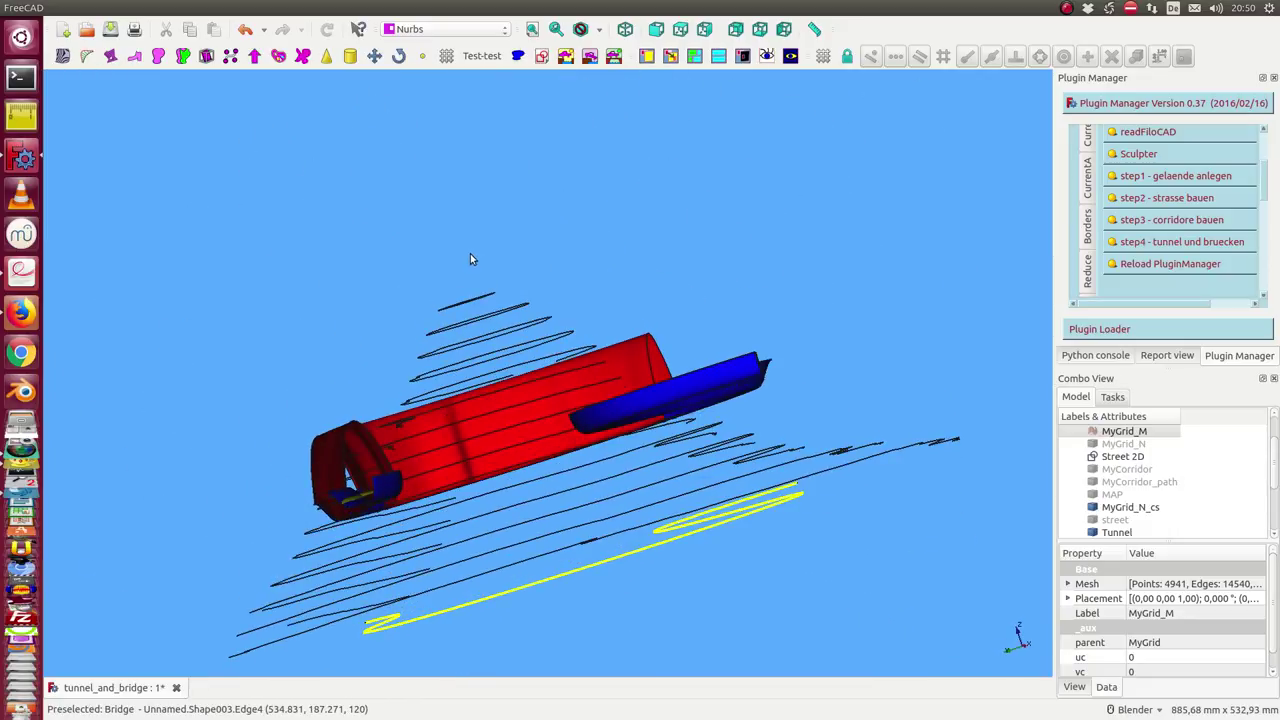
mouse_move(614, 260)
middle_mouse_down()
mouse_move(608, 243)
mouse_move(665, 287)
middle_mouse_up()
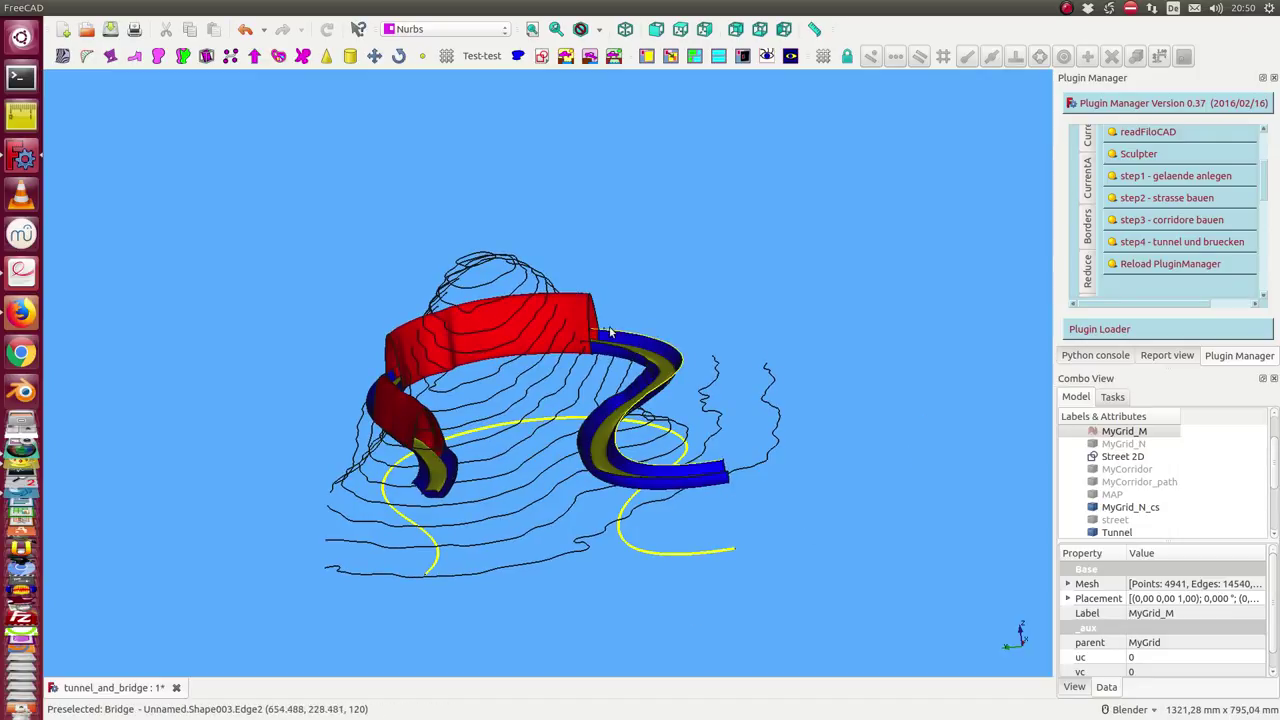
mouse_move(610, 330)
middle_mouse_down()
mouse_move(323, 574)
mouse_move(314, 500)
mouse_move(334, 550)
mouse_move(301, 567)
middle_mouse_up()
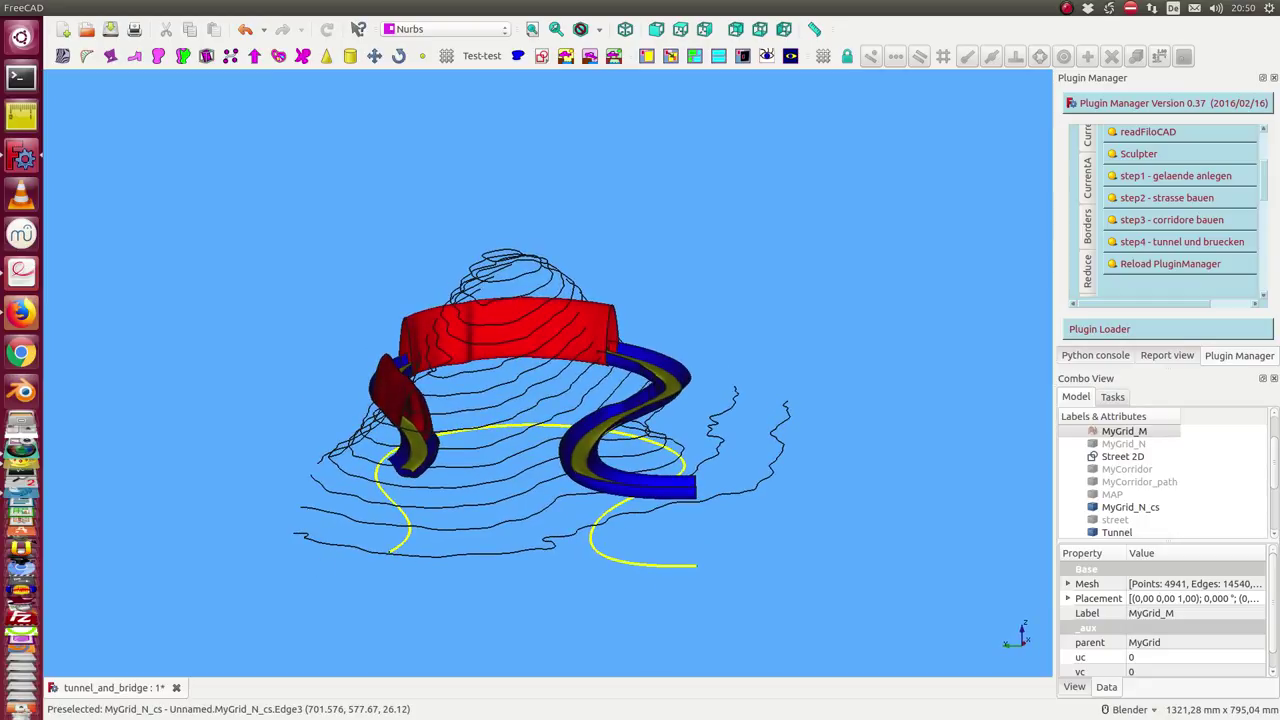